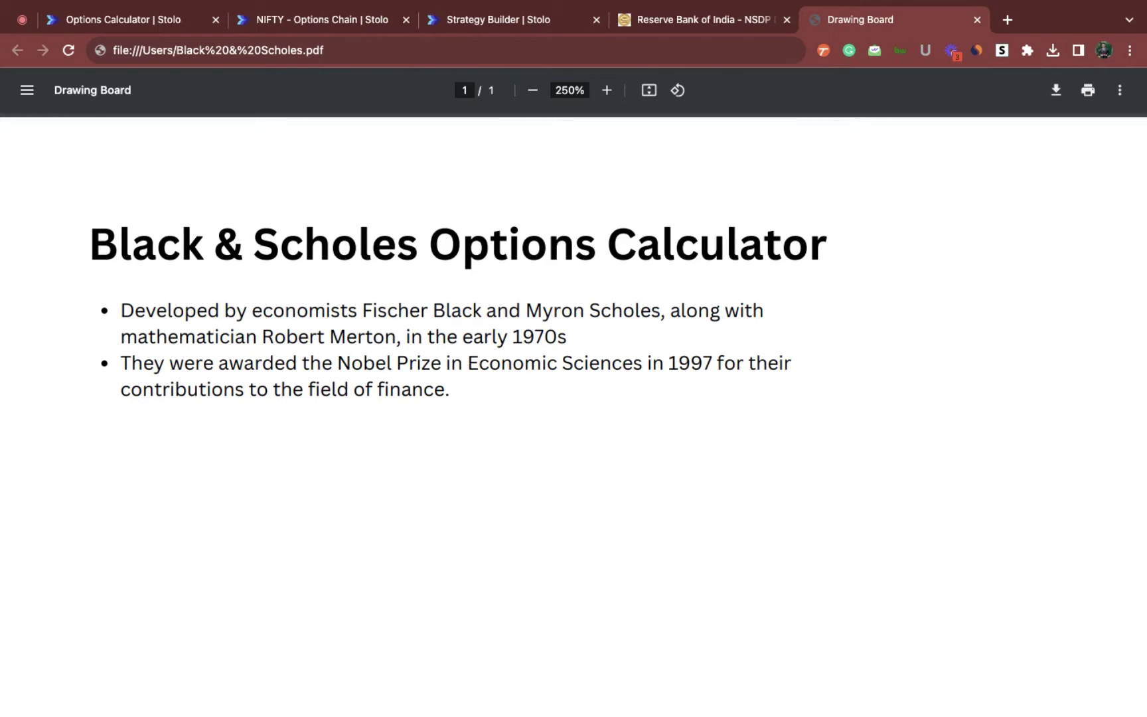
Switch from the Black & Scholes notes PDF to the Stolo Options Calculator tab.
{"action": "left_click", "coordinate": [164, 20]}
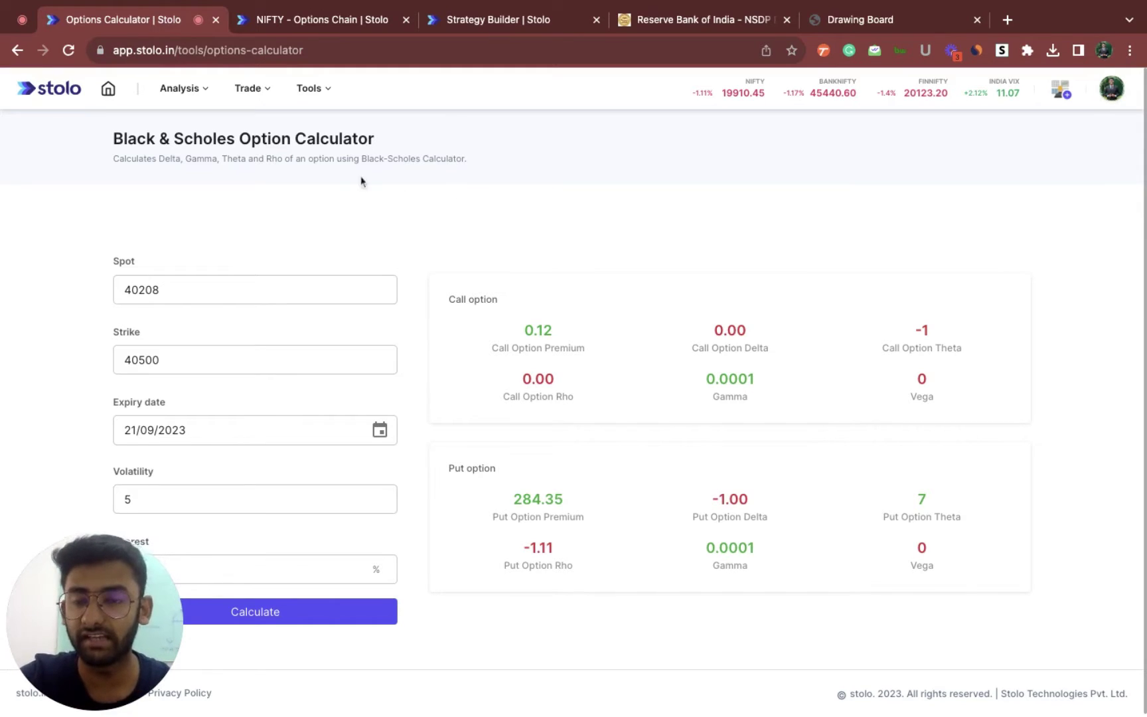
{"action": "left_click", "coordinate": [321, 88]}
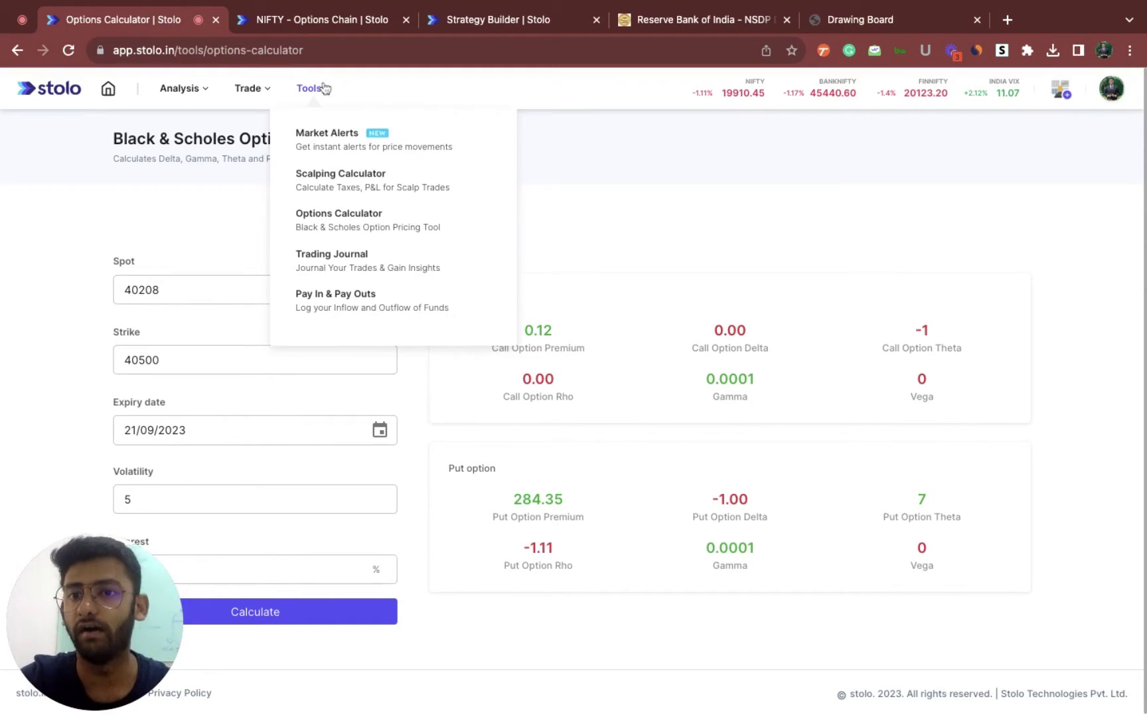
{"action": "left_click", "coordinate": [346, 222]}
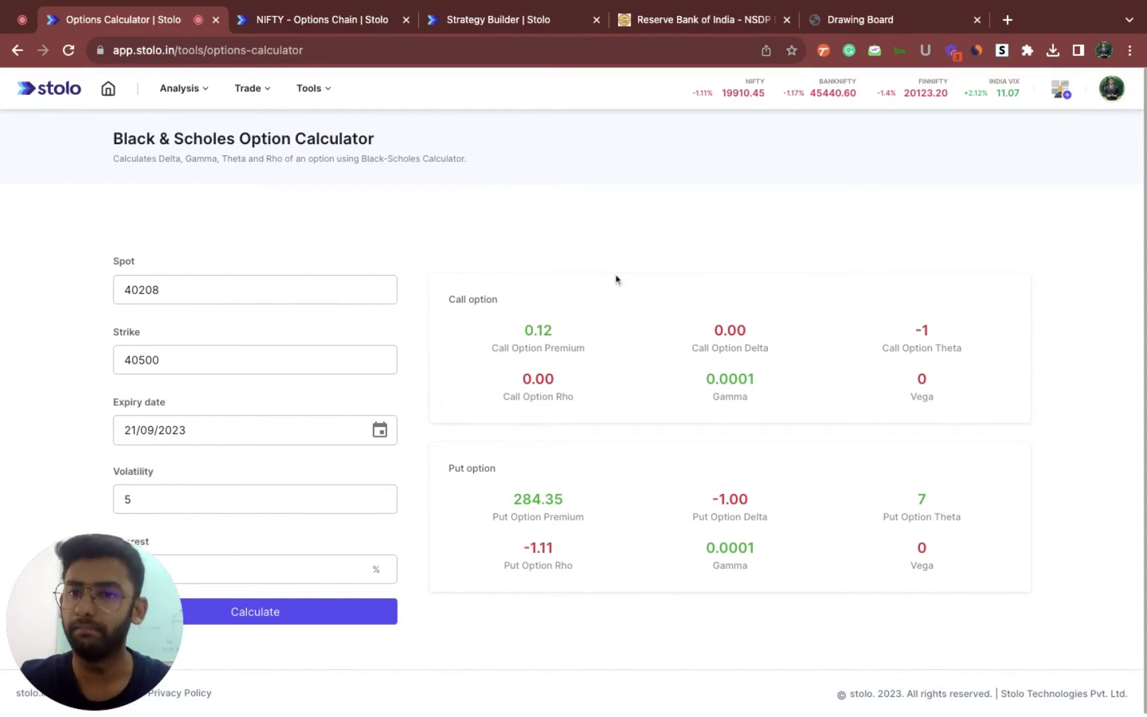
{"action": "scroll", "coordinate": [531, 250], "scroll_direction": "down", "scroll_amount": 1}
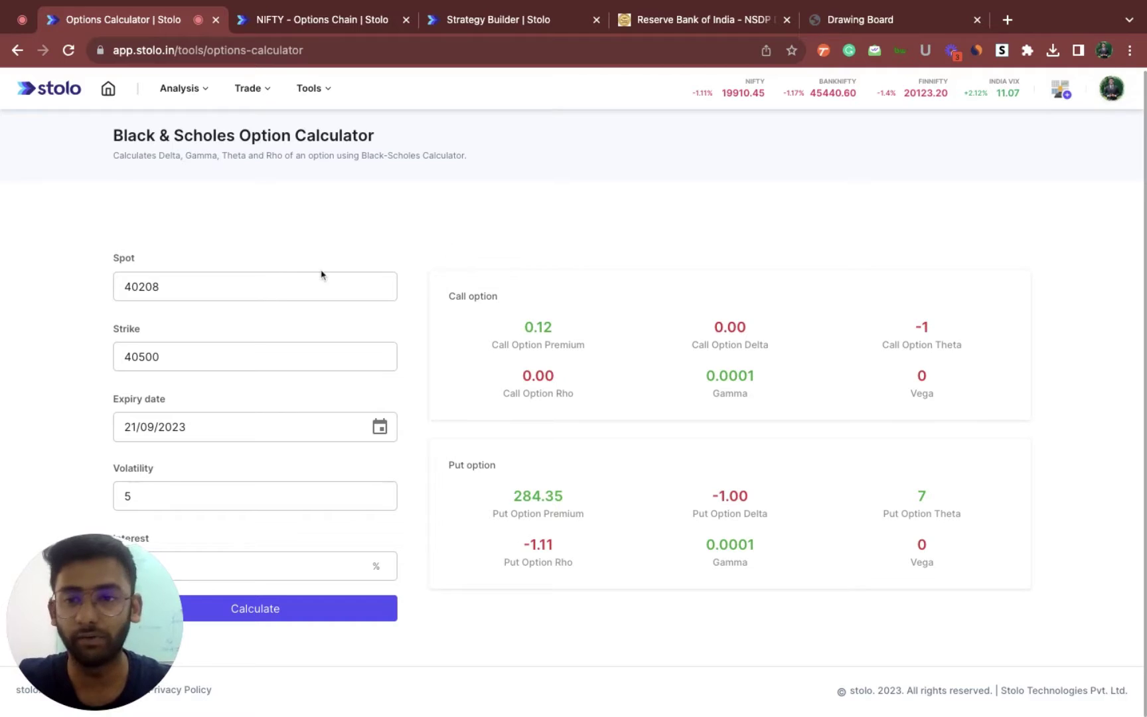
Replace spot 40208 with 19910 and strike 40500 with 19900 in the calculator.
{"action": "left_click", "coordinate": [221, 294]}
{"action": "key", "text": "shift+Left"}
{"action": "key", "text": "shift+Left"}
{"action": "key", "text": "shift+Left"}
{"action": "key", "text": "shift+Left"}
{"action": "key", "text": "shift+Left"}
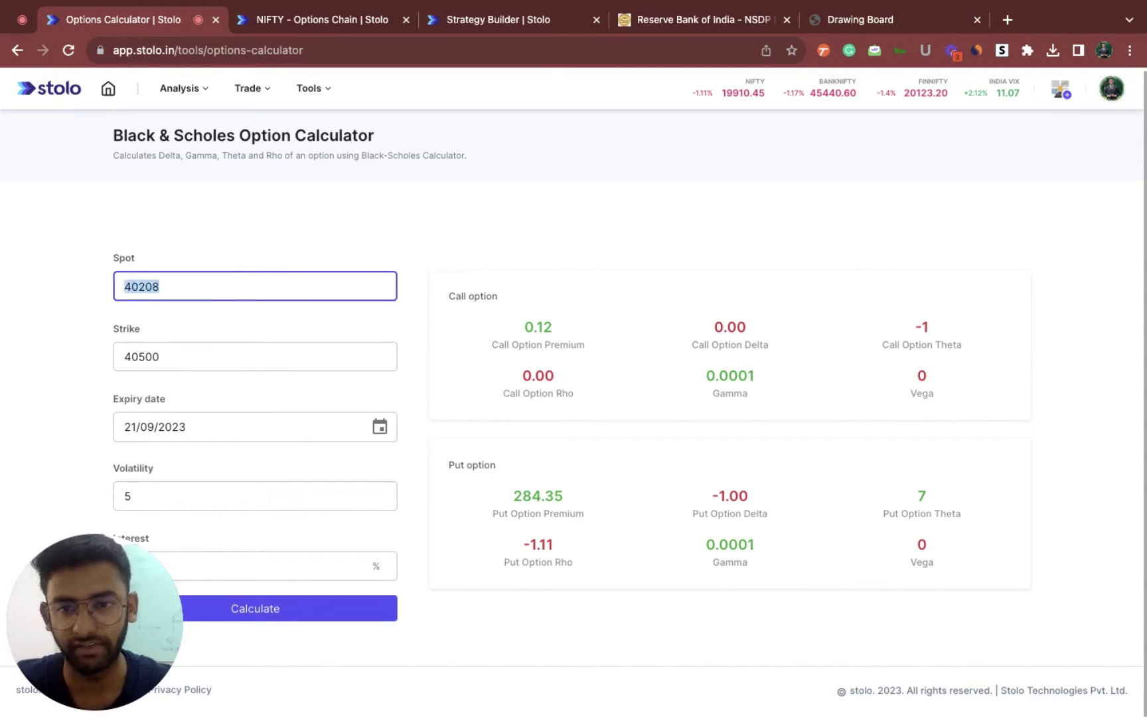
{"action": "key", "text": "BackSpace"}
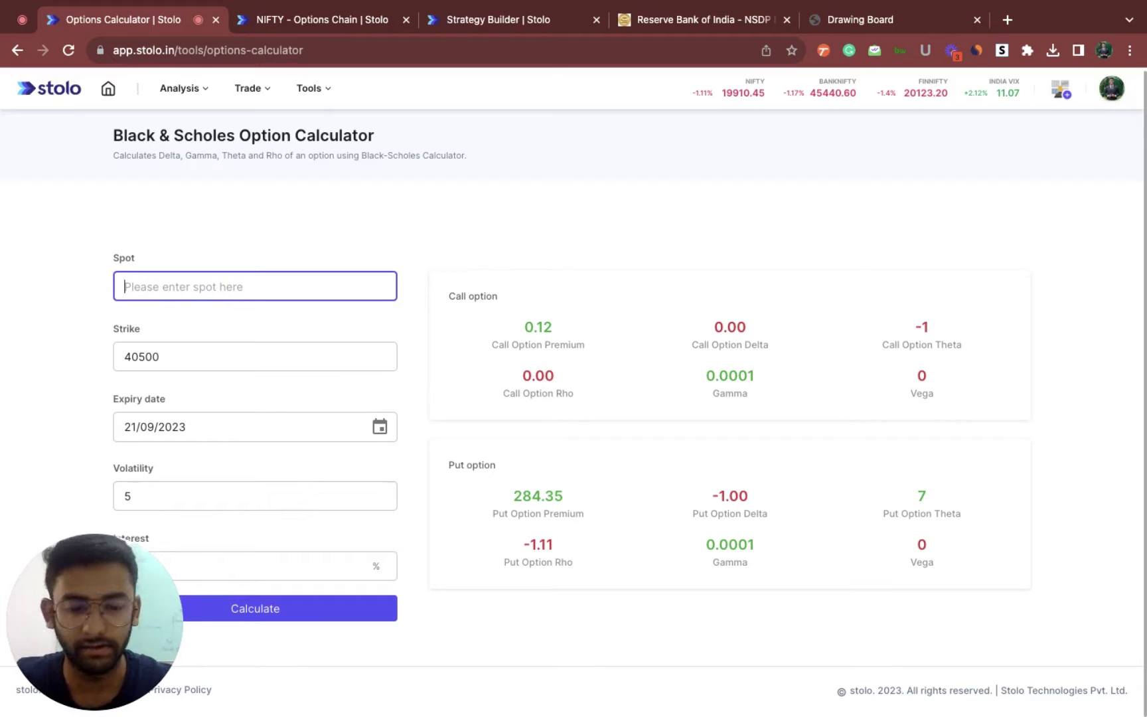
{"action": "type", "text": "19"}
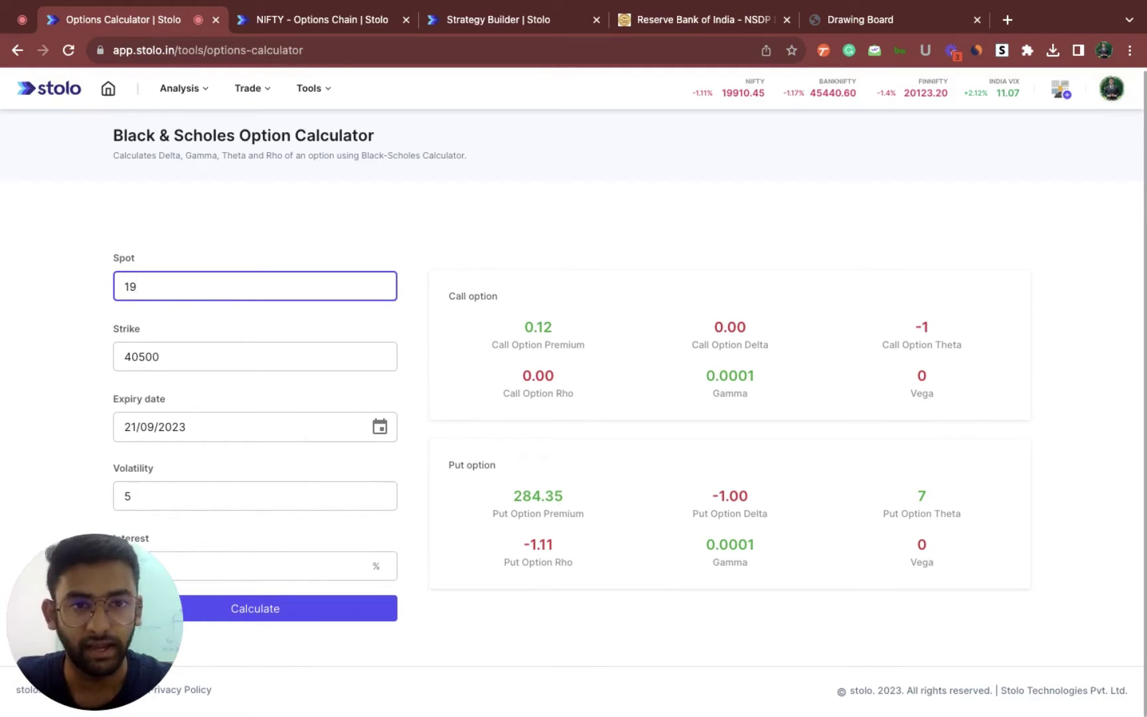
{"action": "type", "text": "910"}
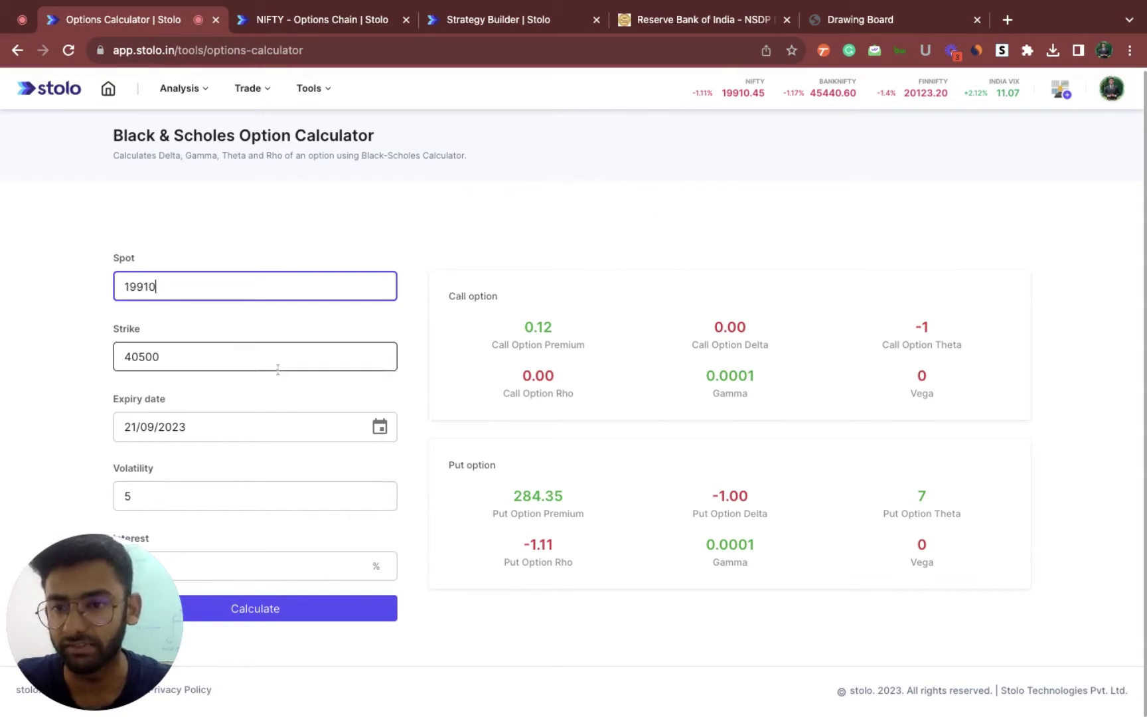
{"action": "left_click", "coordinate": [206, 354]}
{"action": "left_click_drag", "start_coordinate": [188, 355], "coordinate": [109, 361]}
{"action": "key", "text": "BackSpace"}
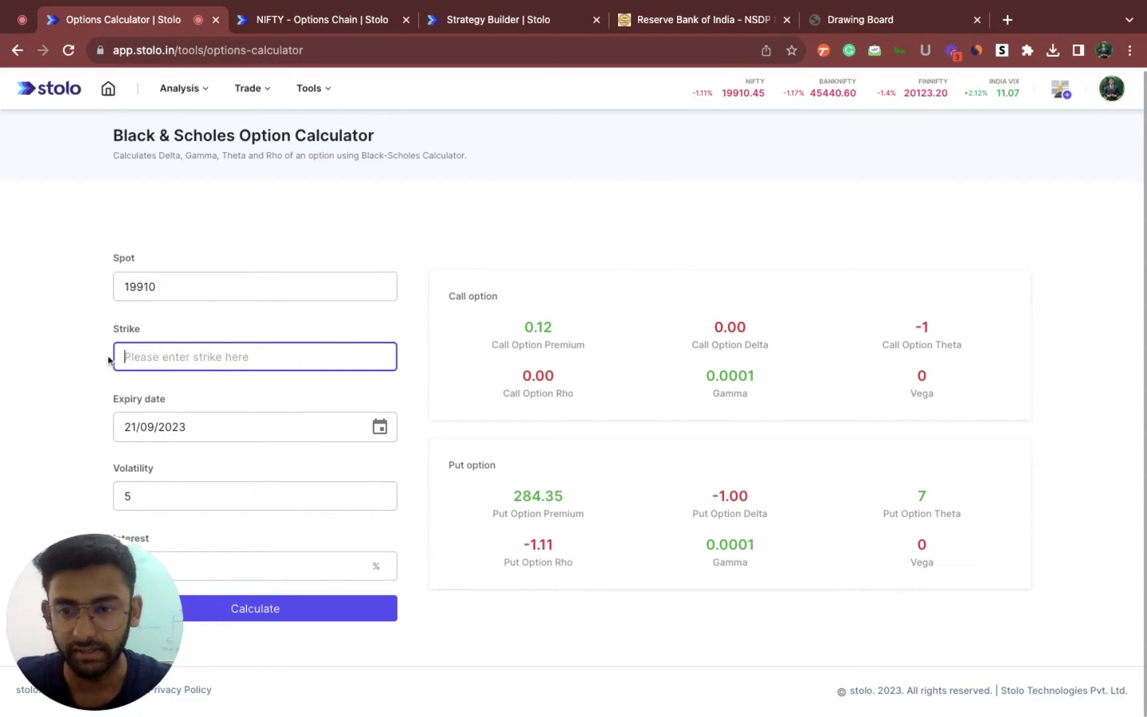
{"action": "type", "text": "19900"}
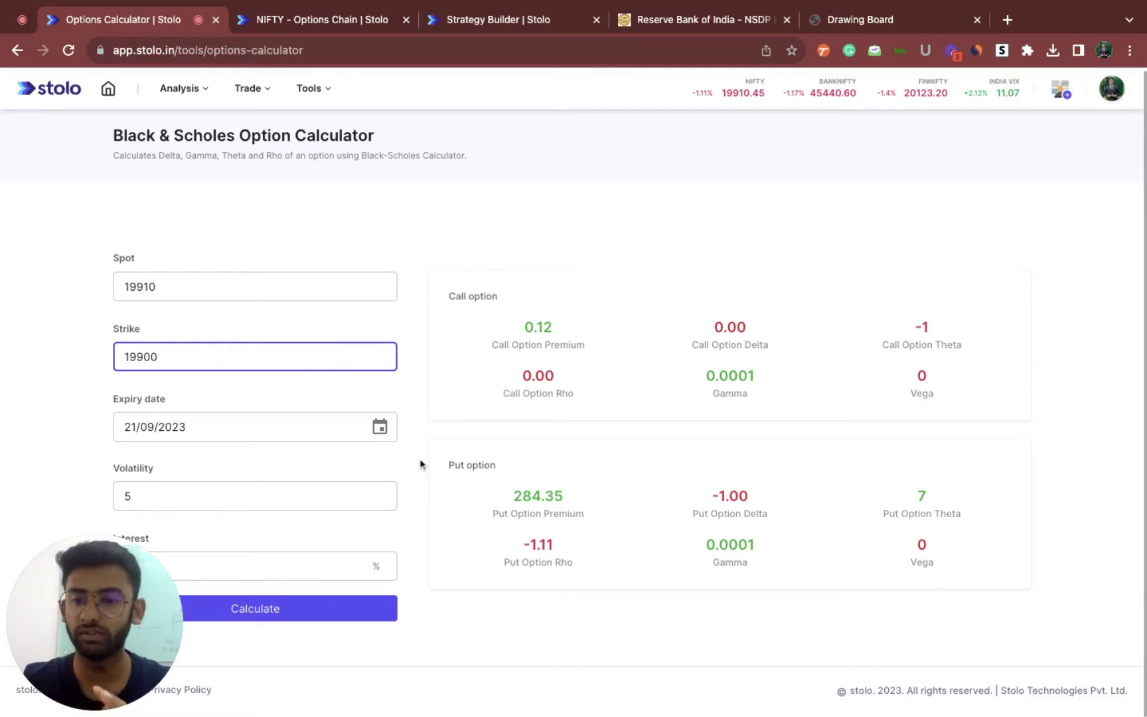
{"action": "left_click", "coordinate": [126, 606]}
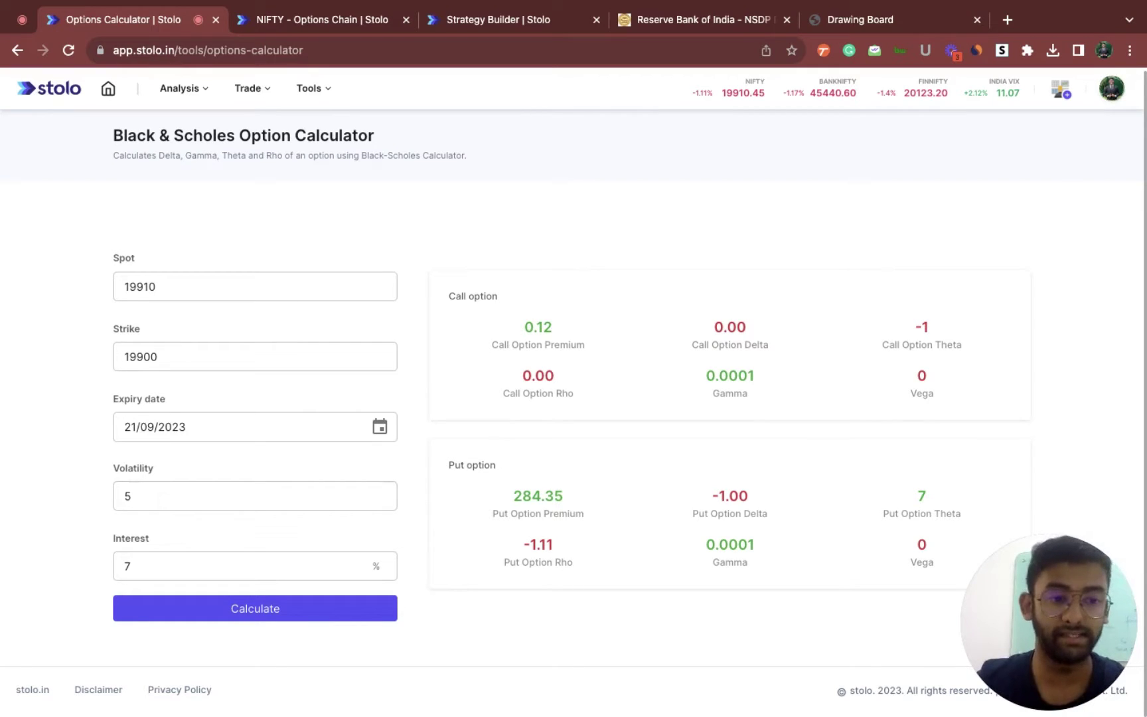
Change Volatility from 5 to 15.20 after checking the 19900 strike's IV, then show RBI rates.
{"action": "left_click", "coordinate": [181, 496]}
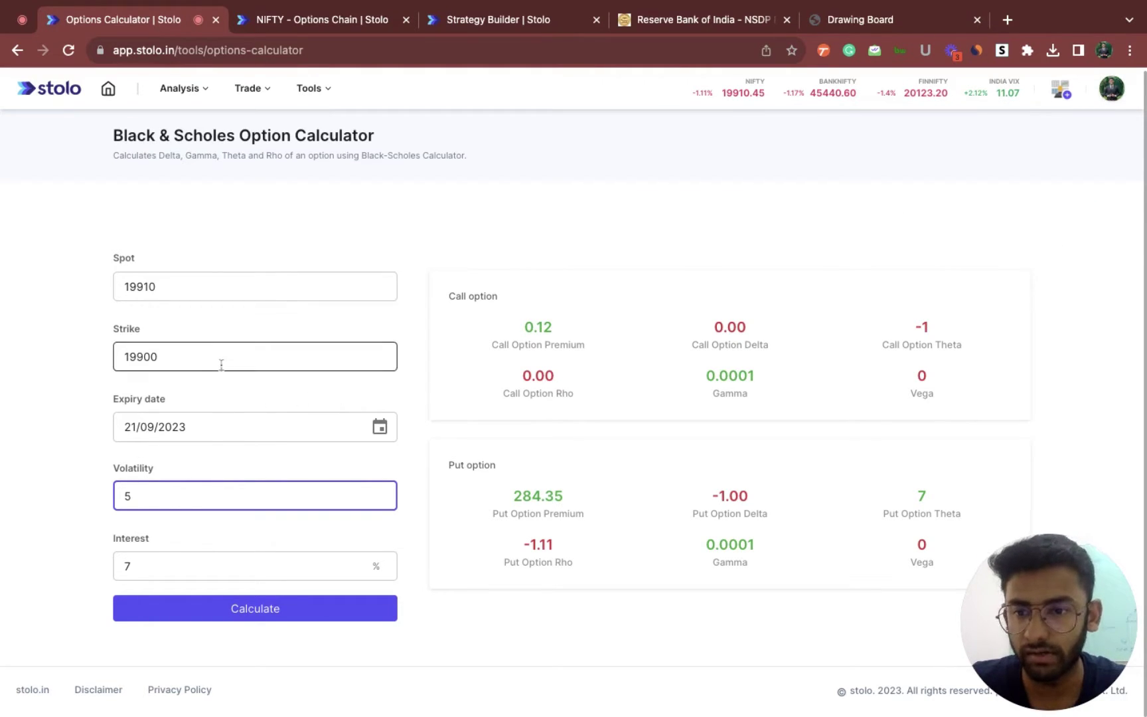
{"action": "left_click", "coordinate": [315, 23]}
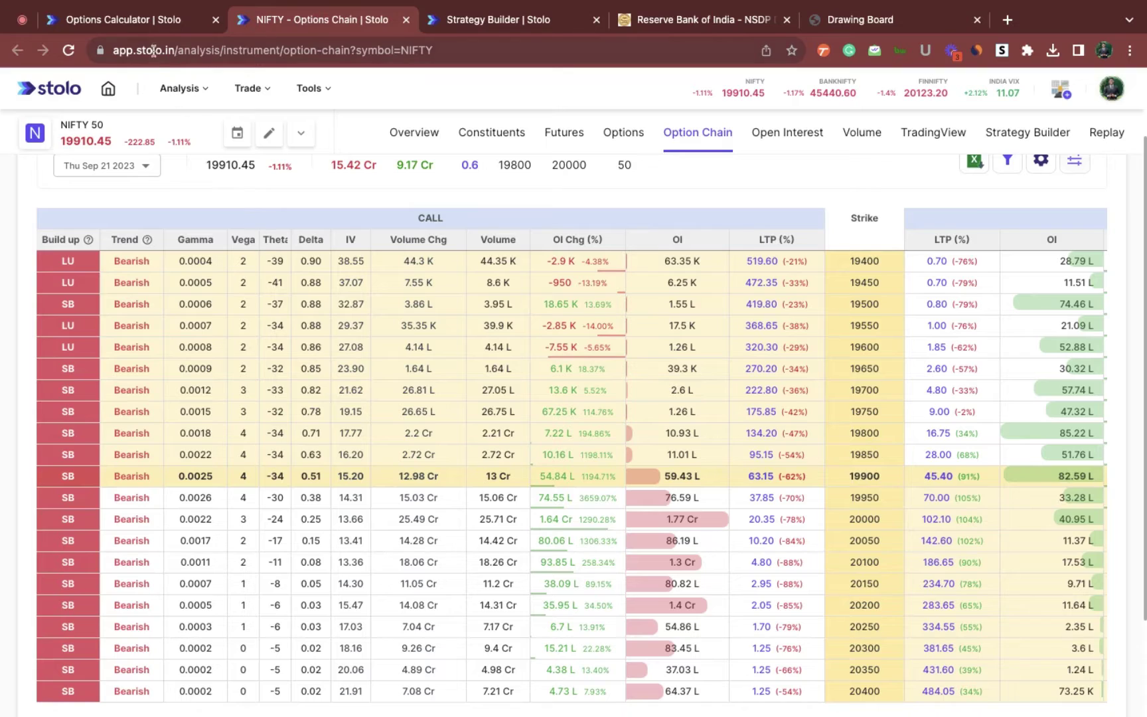
{"action": "left_click", "coordinate": [153, 28]}
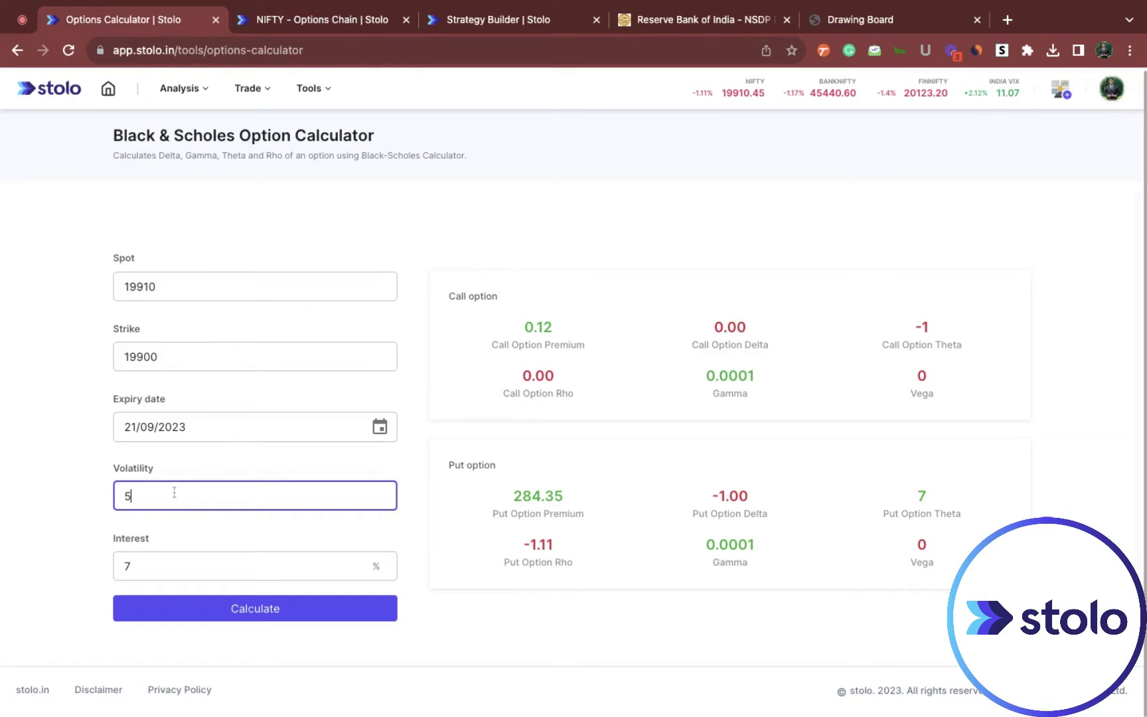
{"action": "key", "text": "BackSpace"}
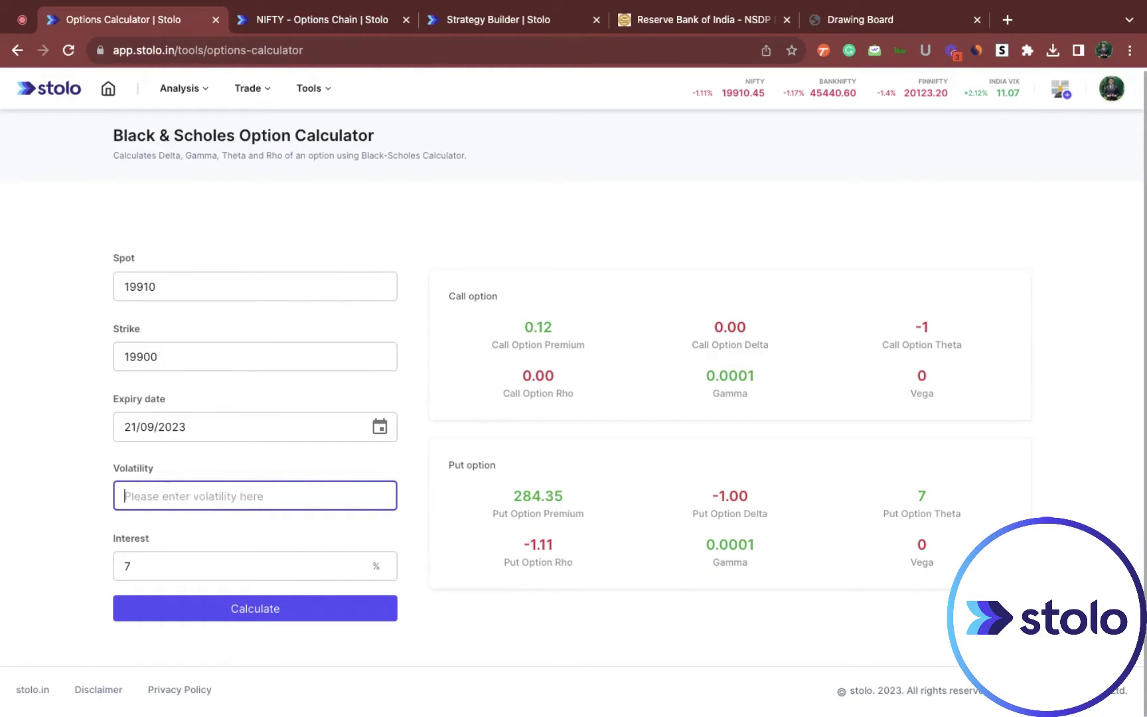
{"action": "type", "text": "15.20"}
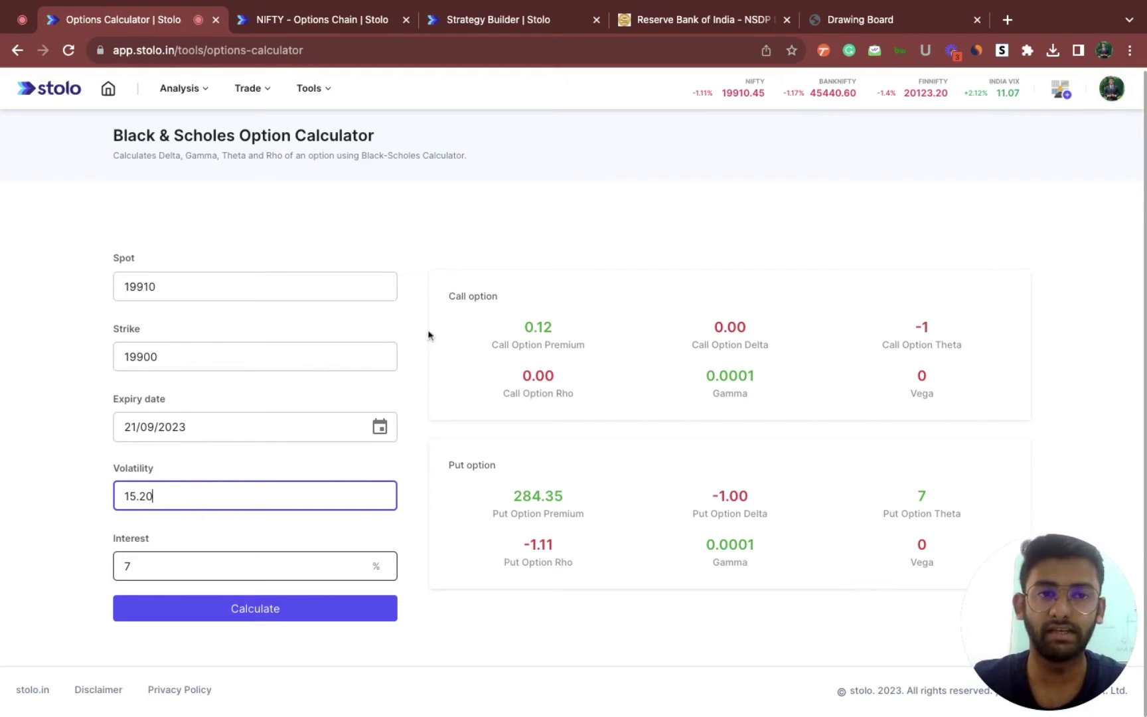
{"action": "left_click", "coordinate": [704, 24]}
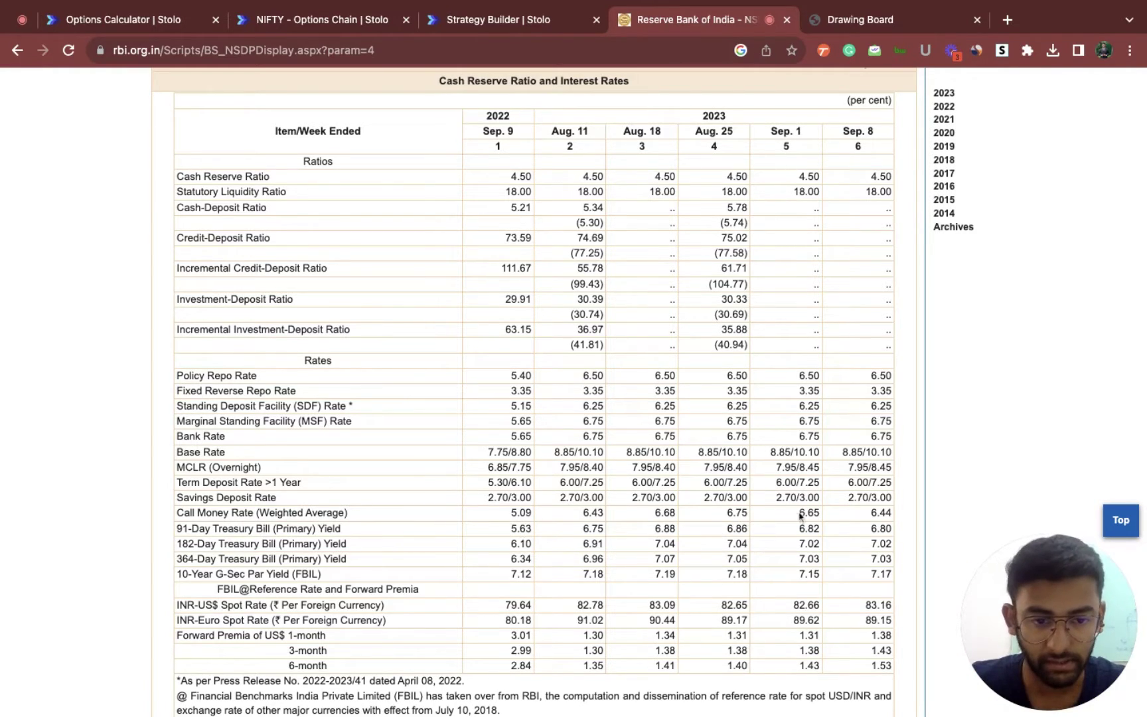
Take the 6.80 91-day T-bill yield from RBI and enter it as Interest, replacing 7.
{"action": "left_click_drag", "start_coordinate": [872, 529], "coordinate": [892, 529]}
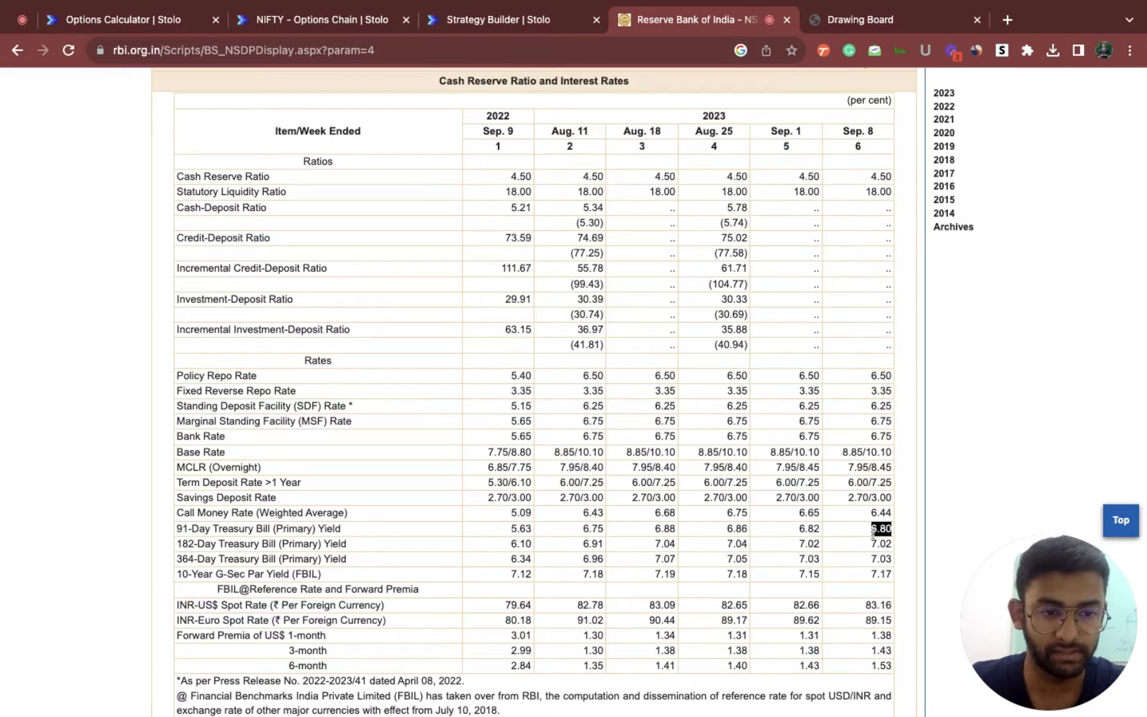
{"action": "left_click", "coordinate": [873, 529]}
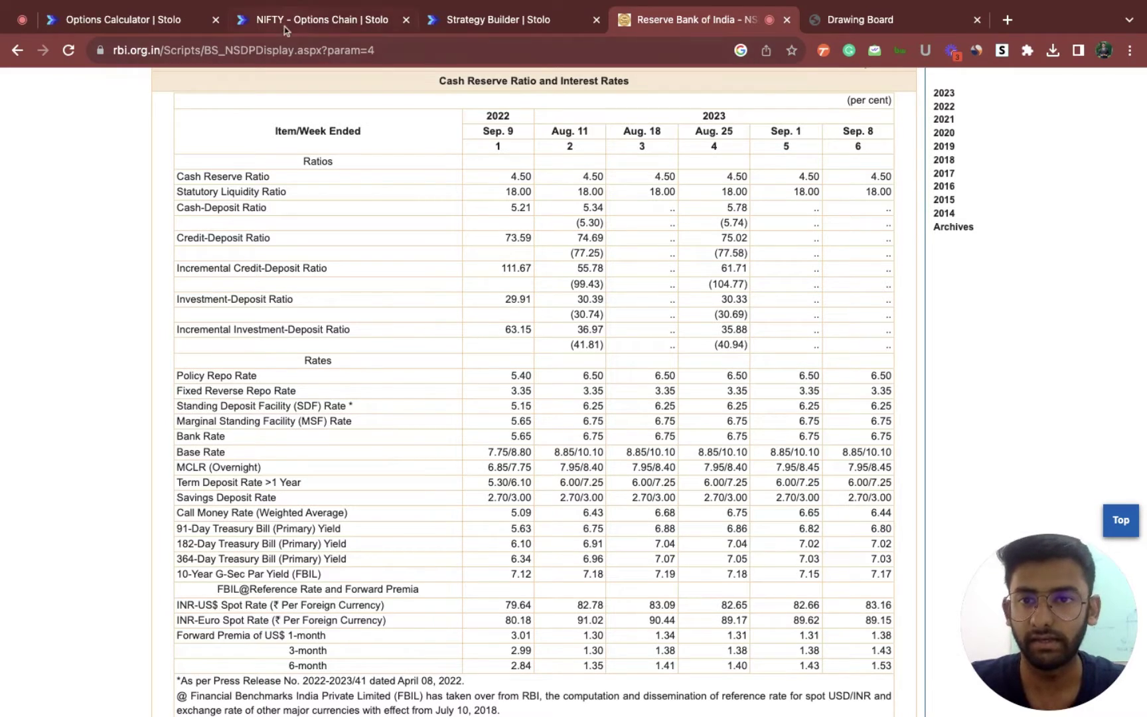
{"action": "left_click", "coordinate": [113, 15]}
{"action": "left_click", "coordinate": [217, 565]}
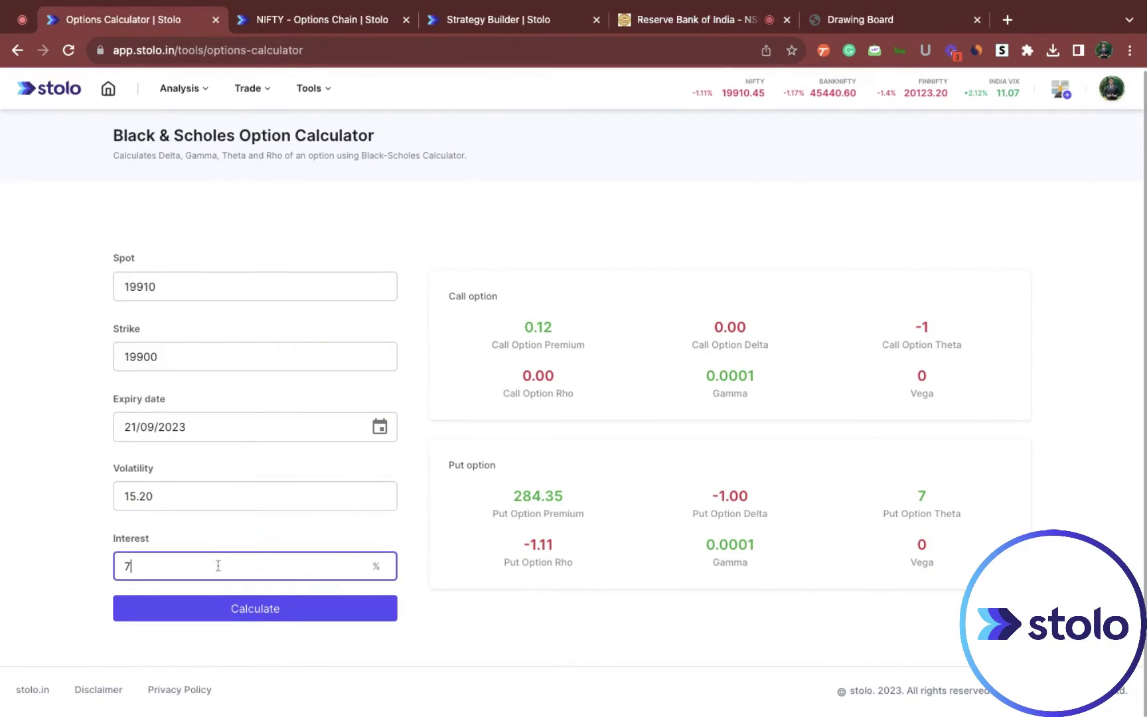
{"action": "key", "text": "BackSpace"}
{"action": "type", "text": "6.80"}
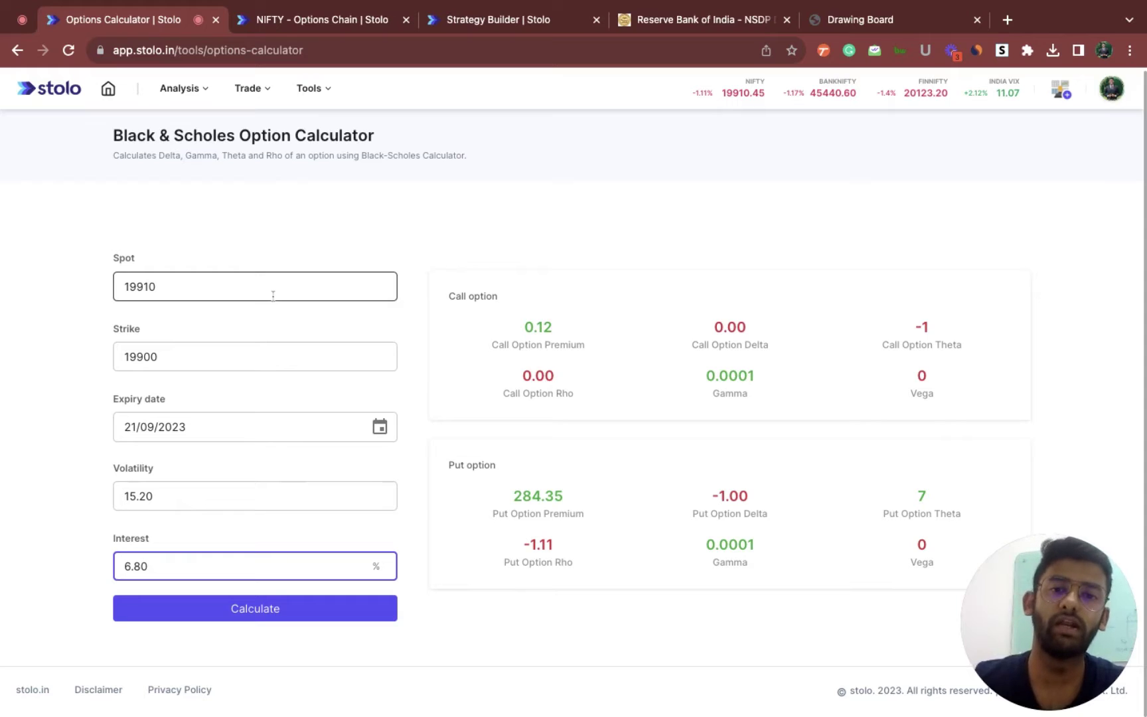
{"action": "left_click", "coordinate": [197, 359]}
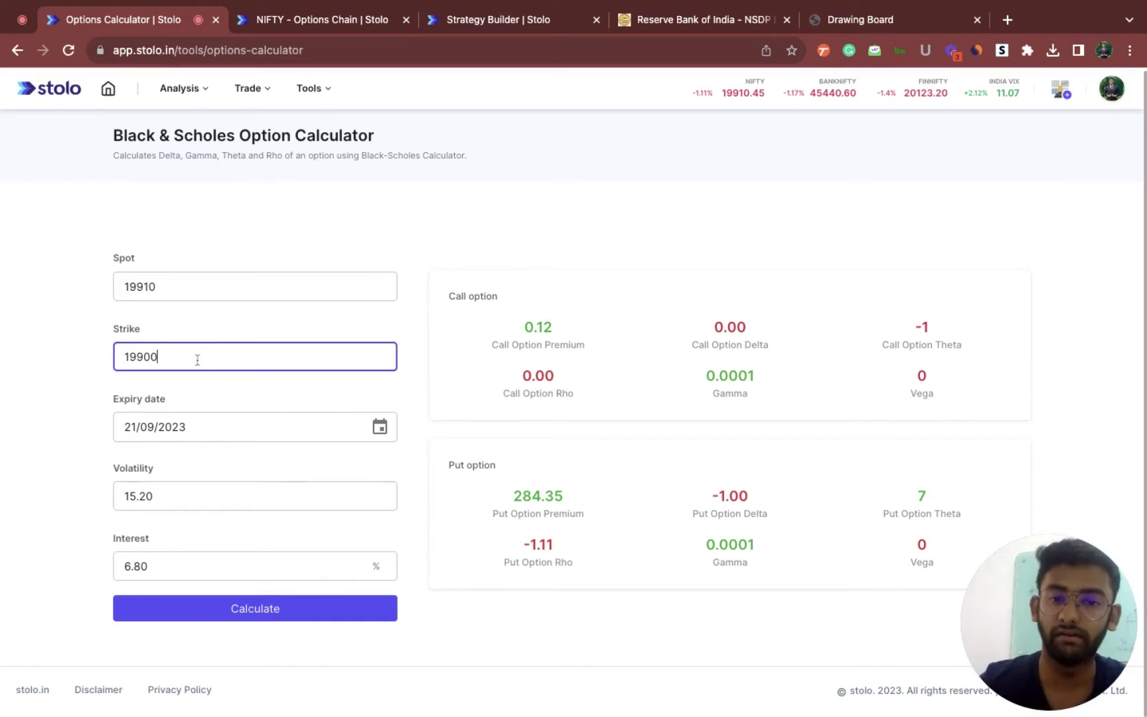
Calculate the option values (call 70.26, put 56.56) and bring up the NIFTY option chain.
{"action": "left_click", "coordinate": [242, 619]}
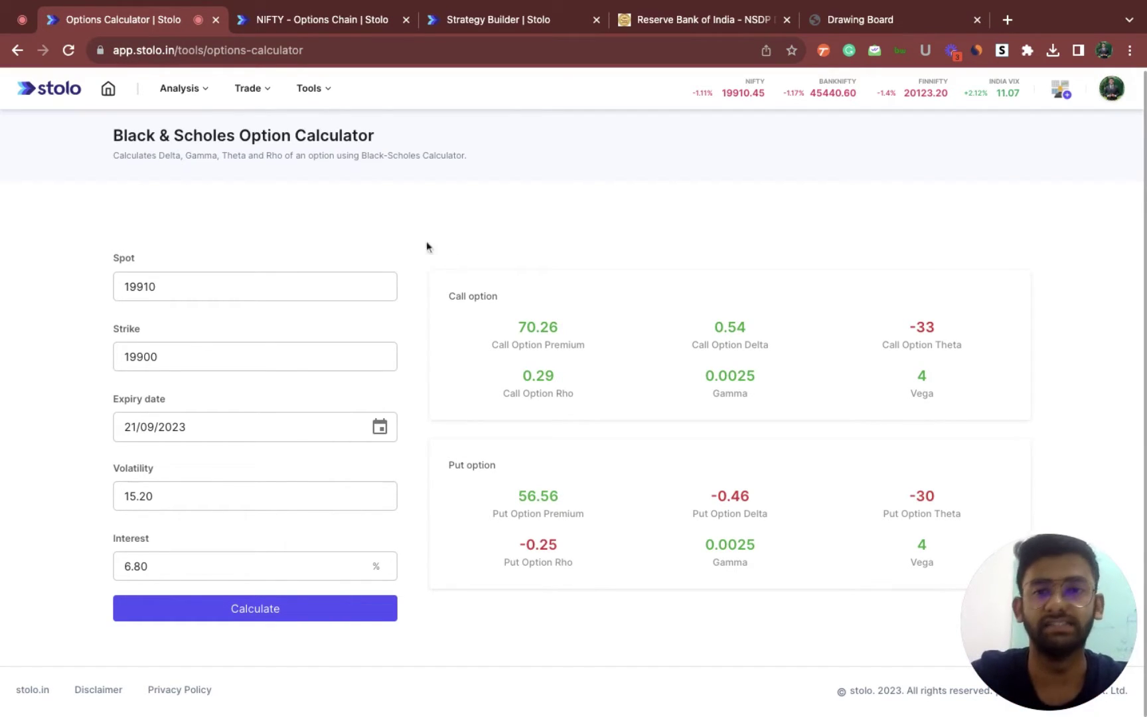
{"action": "left_click", "coordinate": [324, 63]}
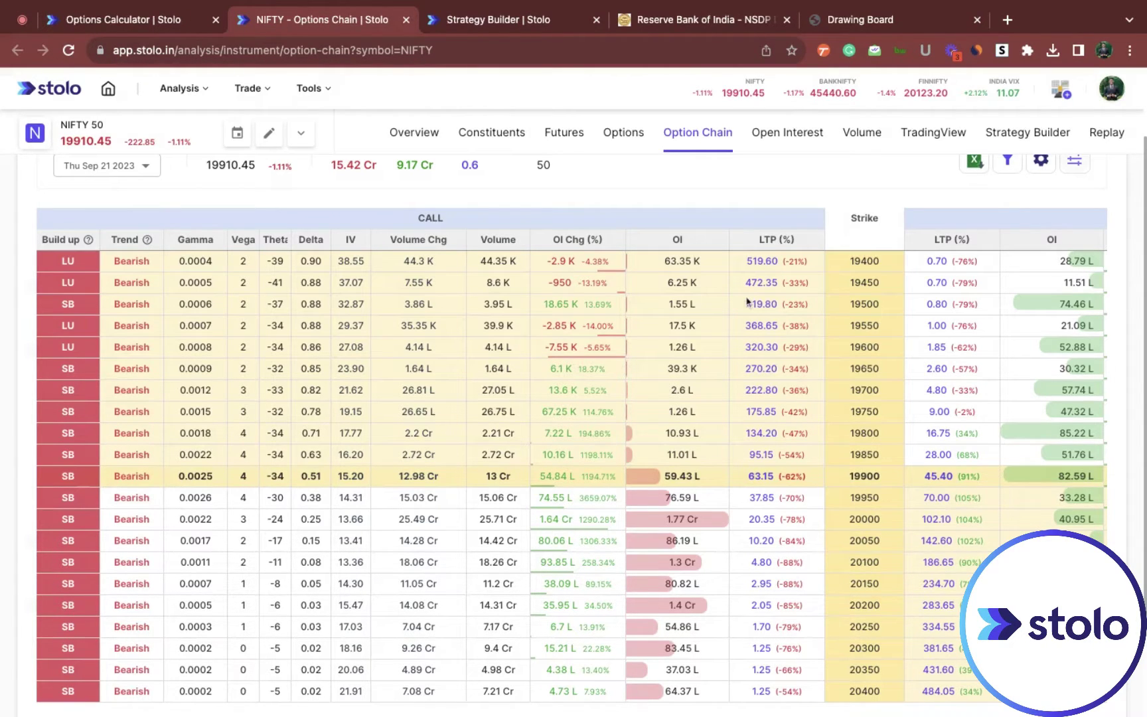
Compare the 19900 strike's chain Greeks with the results, then return to the calculator.
{"action": "left_click", "coordinate": [154, 24]}
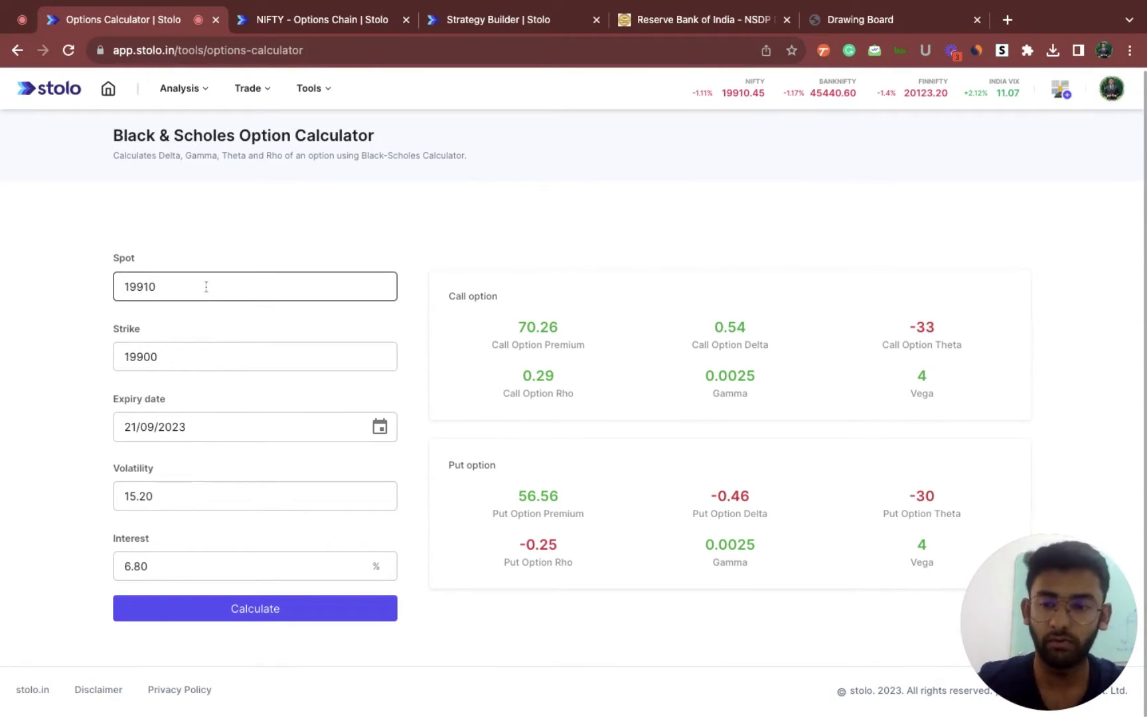
Raise spot from 19910 to 19950 and recalculate: call 93.68, put 39.98.
{"action": "left_click", "coordinate": [192, 295]}
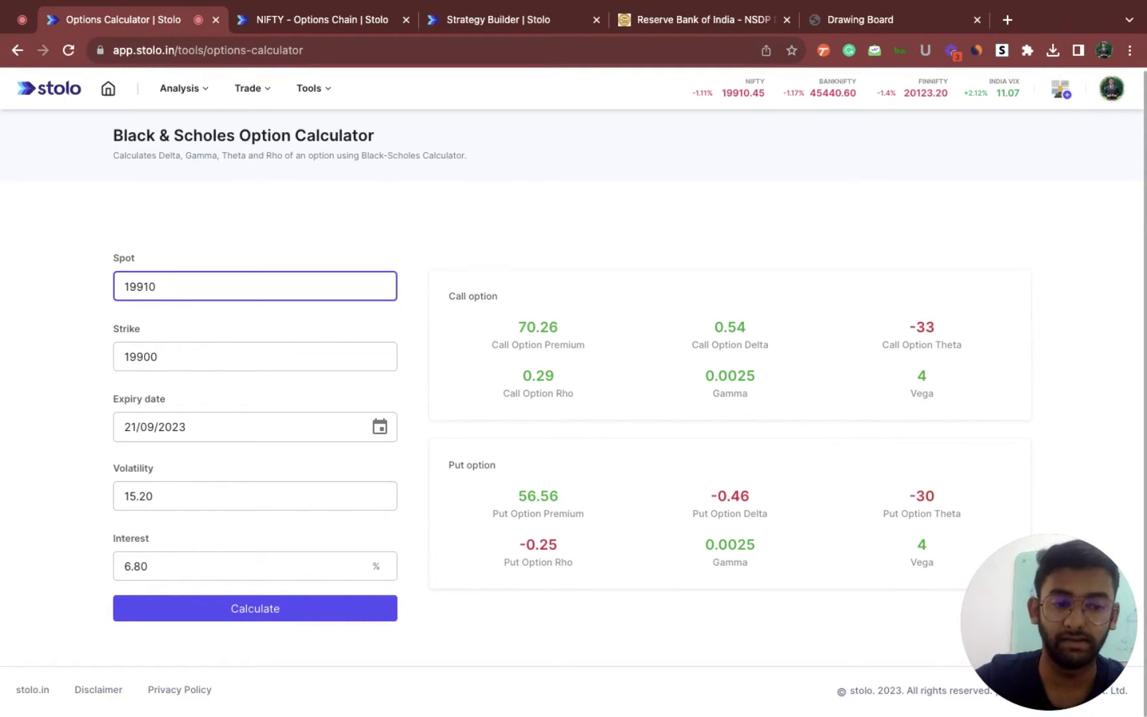
{"action": "key", "text": "BackSpace"}
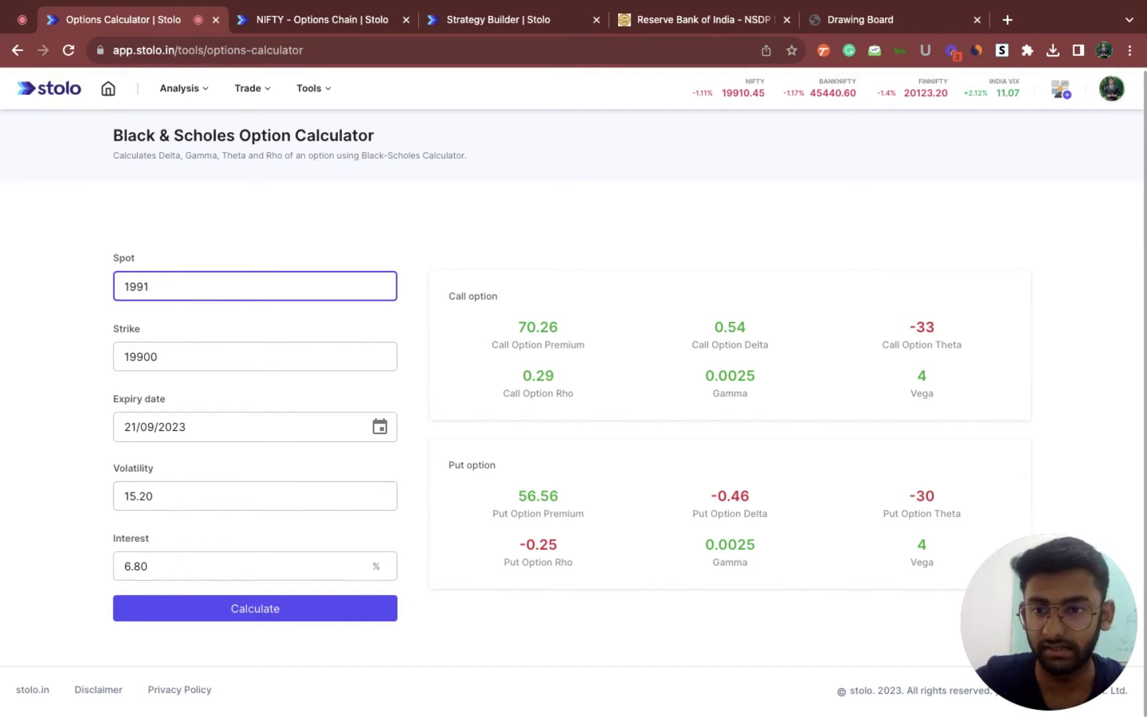
{"action": "type", "text": "50"}
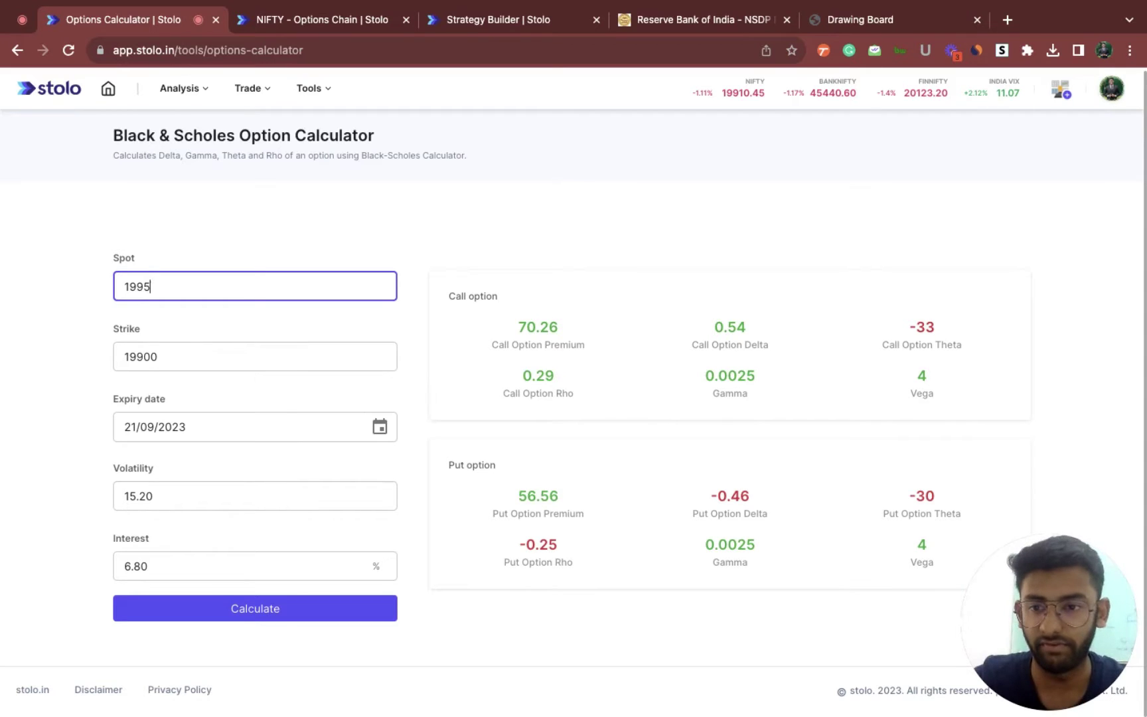
{"action": "left_click", "coordinate": [243, 615]}
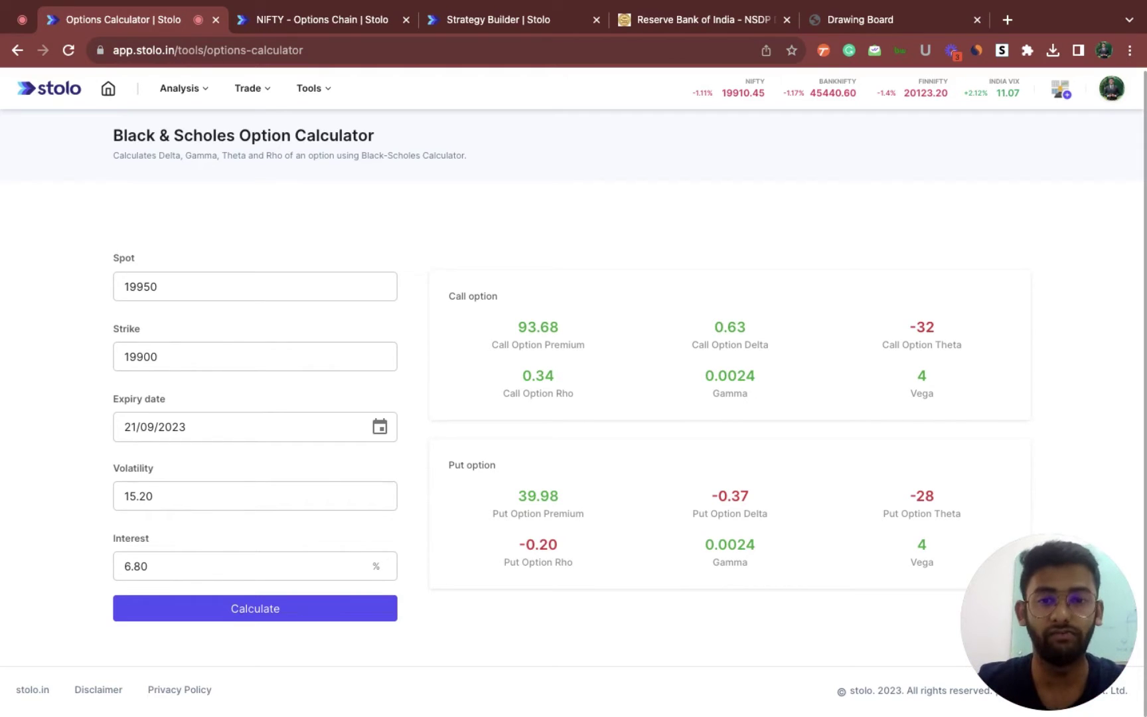
Lower spot to 19890 and recalculate: call 60.04, put 66.34.
{"action": "left_click", "coordinate": [210, 288]}
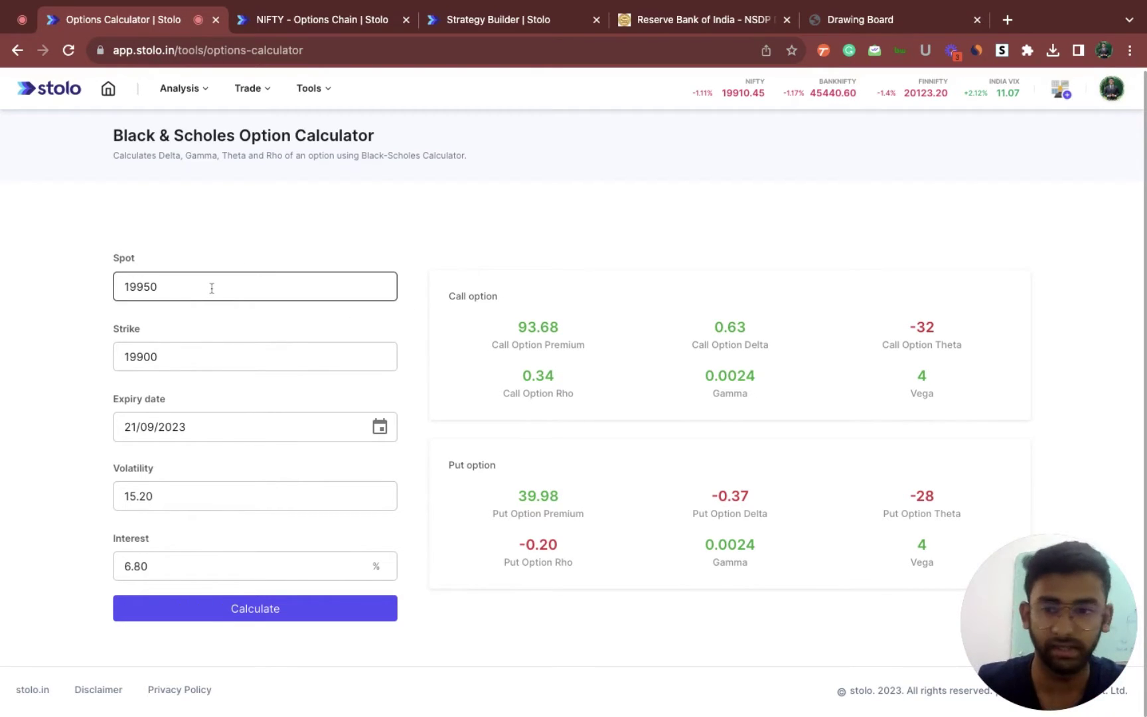
{"action": "left_click", "coordinate": [211, 288]}
{"action": "key", "text": "BackSpace"}
{"action": "key", "text": "BackSpace"}
{"action": "key", "text": "BackSpace"}
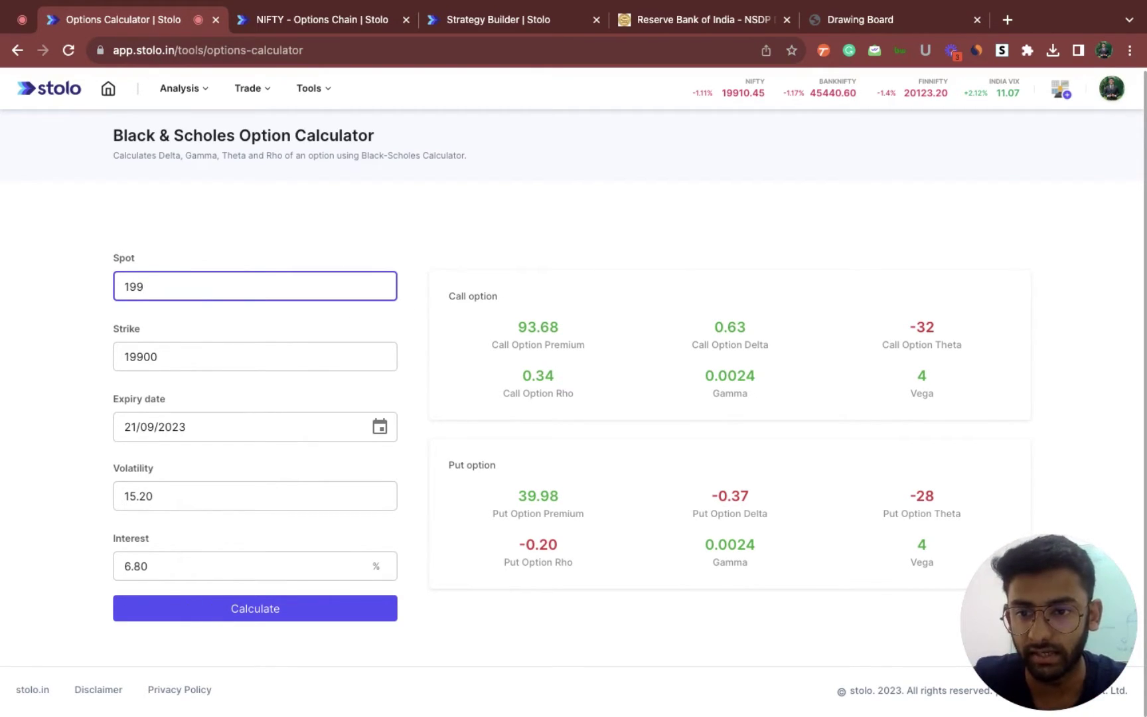
{"action": "type", "text": "890"}
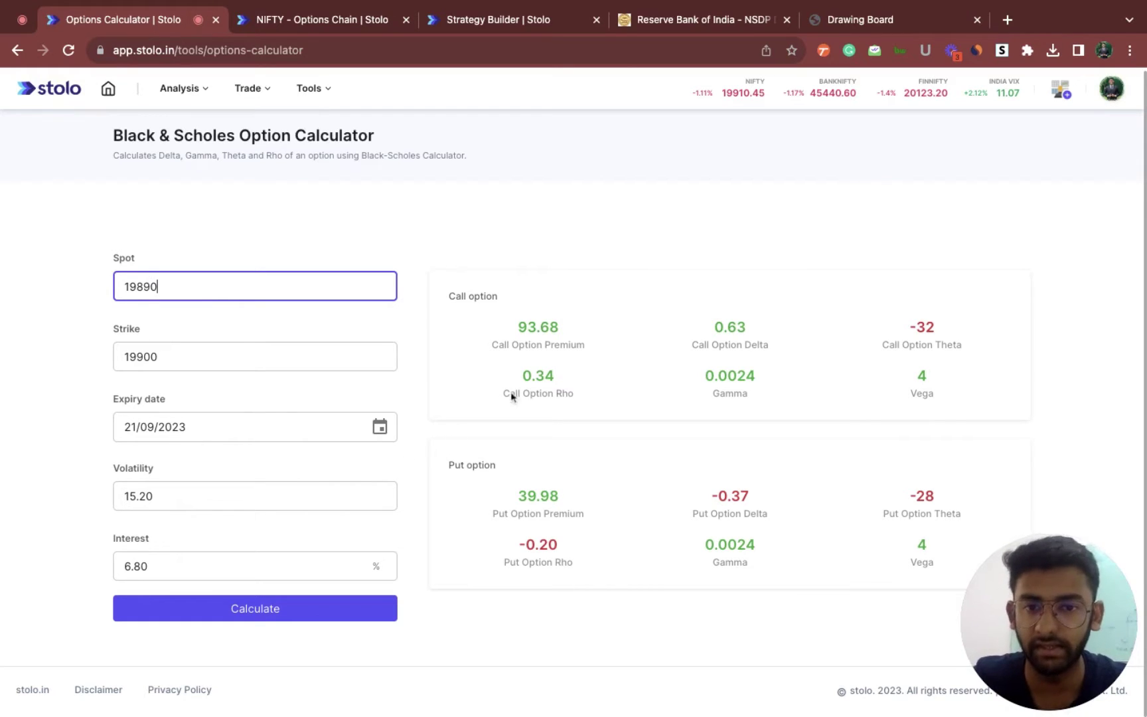
{"action": "left_click", "coordinate": [320, 616]}
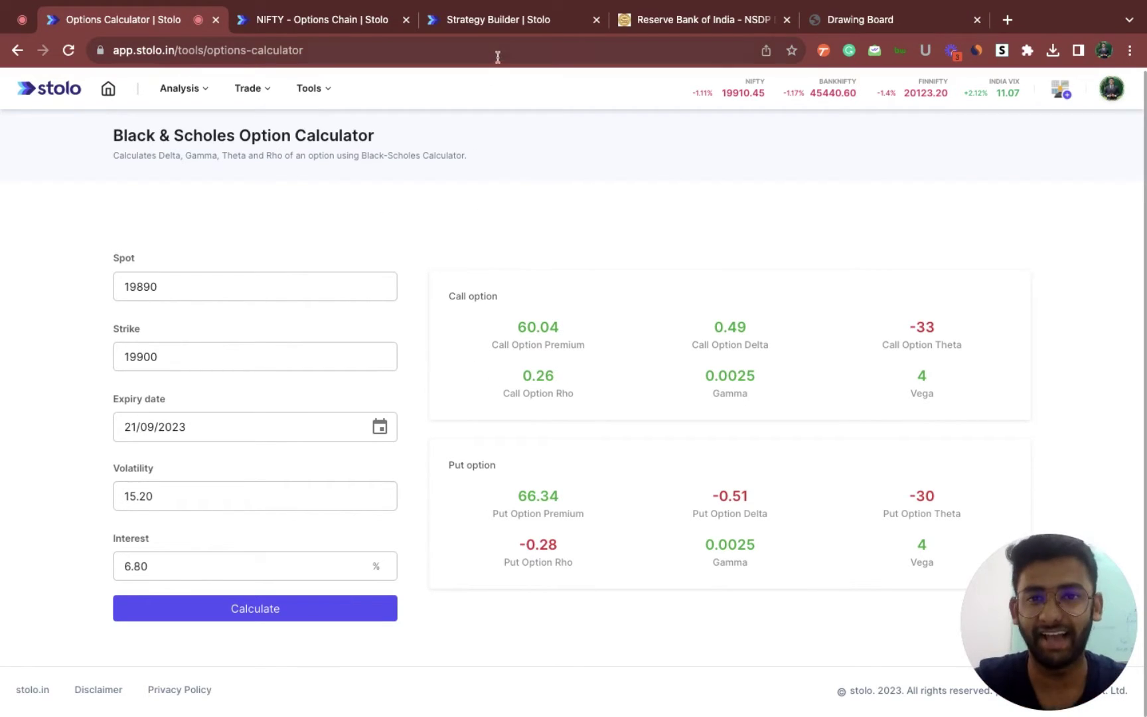
Load the bullish Buy Call strategy on NIFTY 19900 CE at 63.15 in Strategy Builder.
{"action": "left_click", "coordinate": [492, 28]}
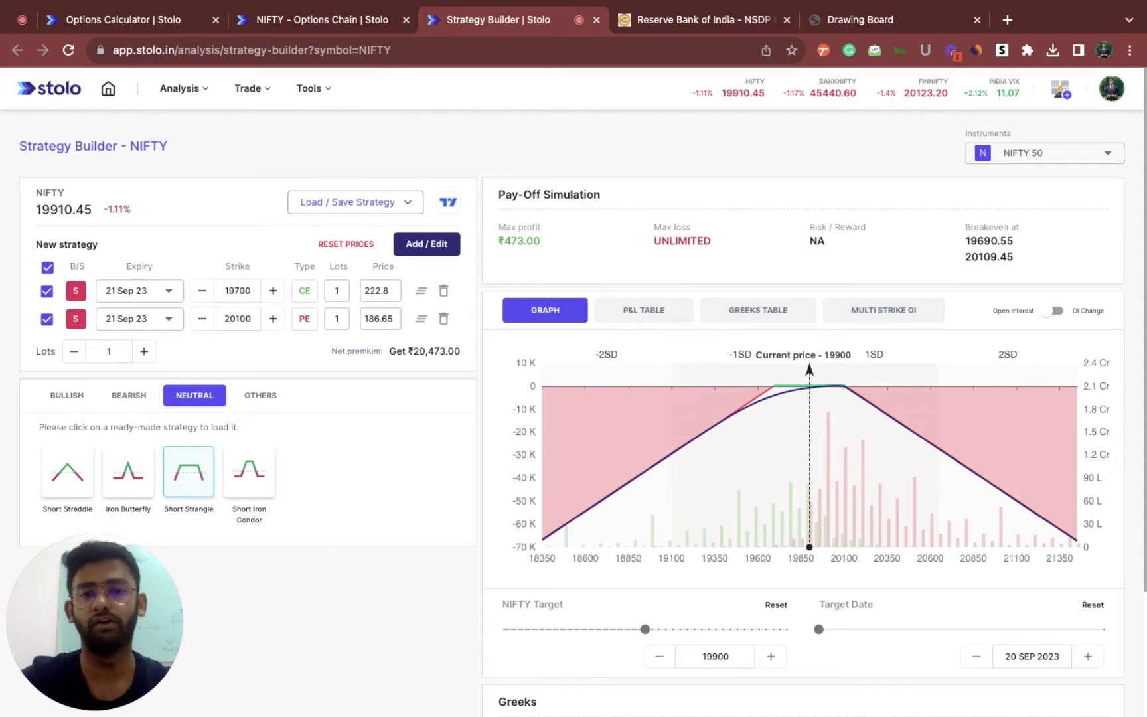
{"action": "left_click", "coordinate": [71, 398]}
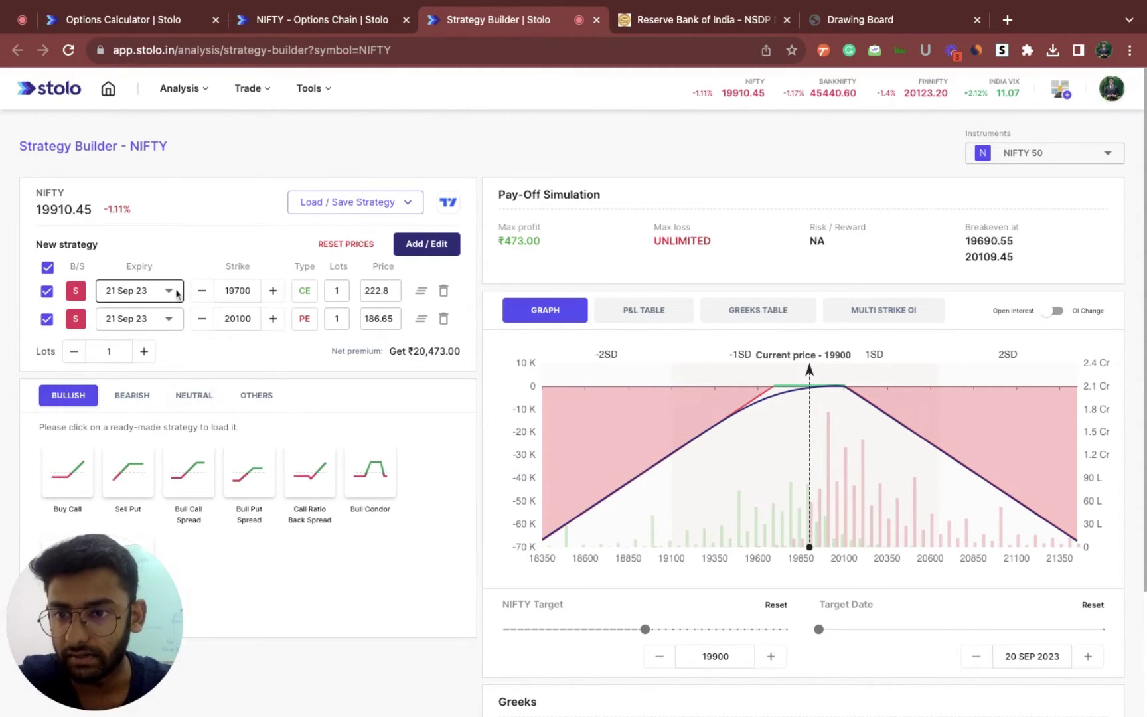
{"action": "left_click", "coordinate": [73, 471]}
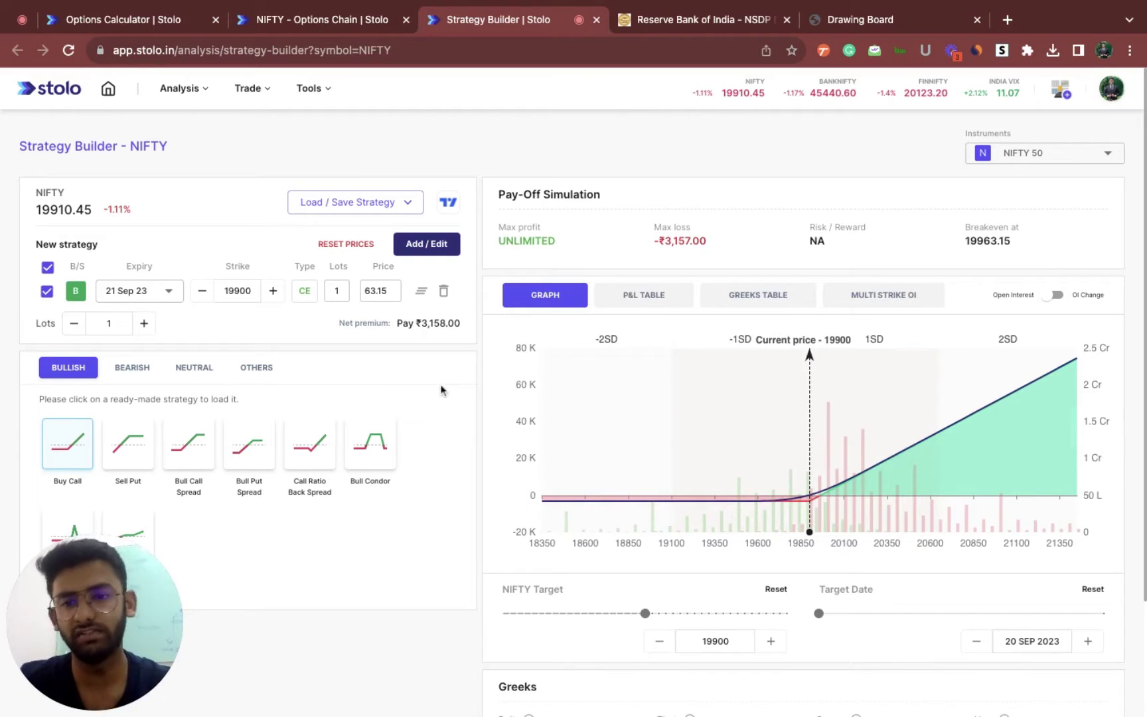
{"action": "left_click", "coordinate": [428, 246]}
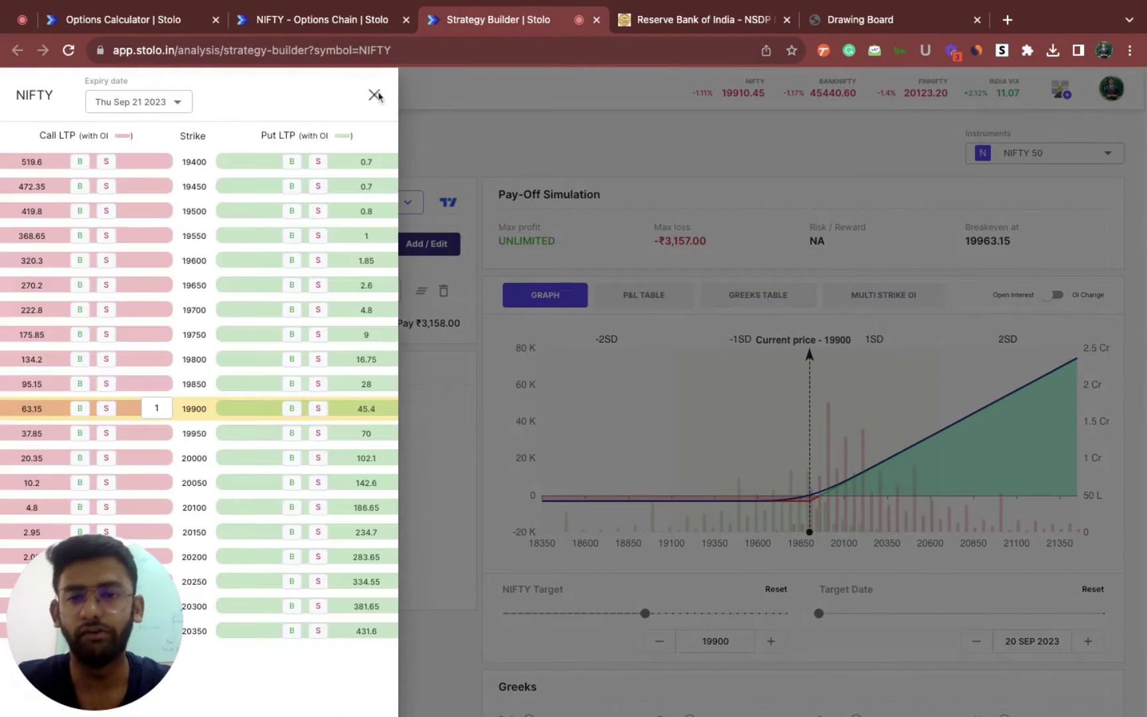
{"action": "left_click", "coordinate": [374, 96]}
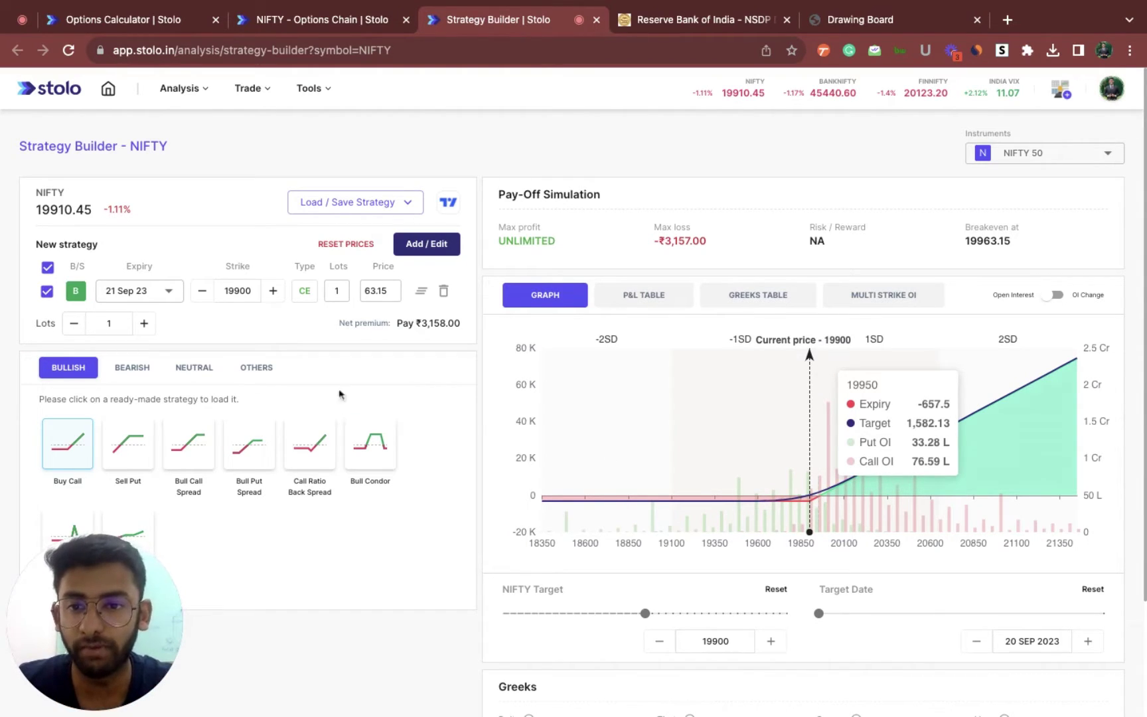
{"action": "left_click", "coordinate": [342, 292]}
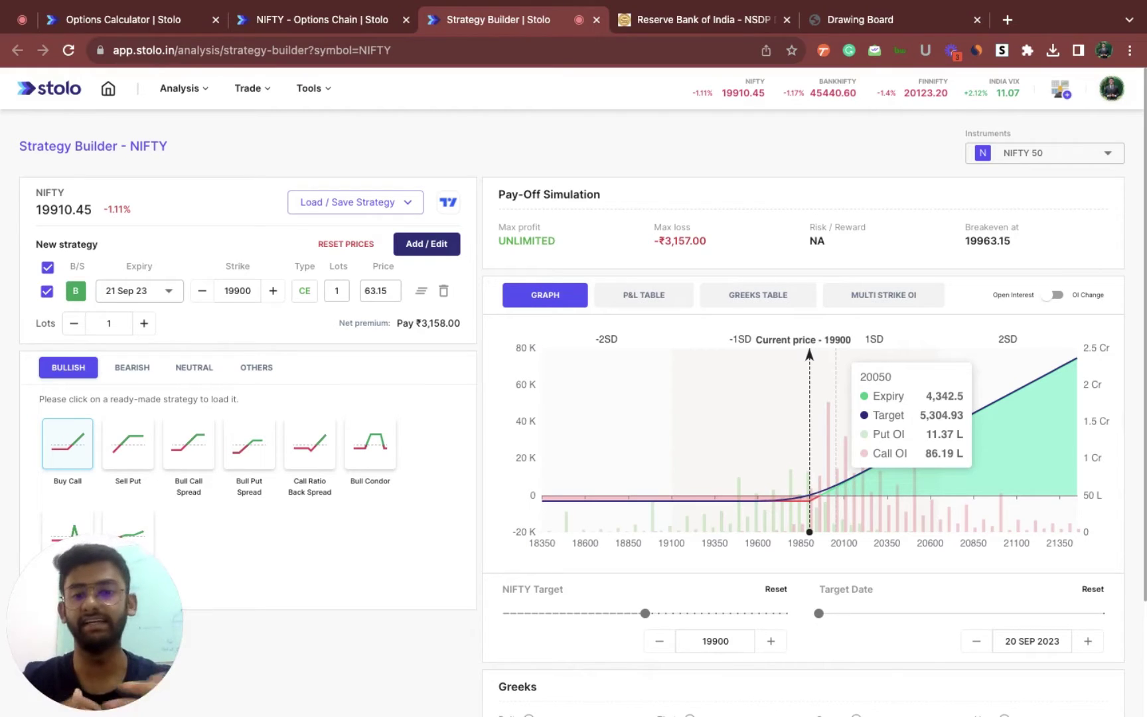
Go back to the calculator's spot-19890 results and open then close the Analysis menu.
{"action": "left_click", "coordinate": [163, 25]}
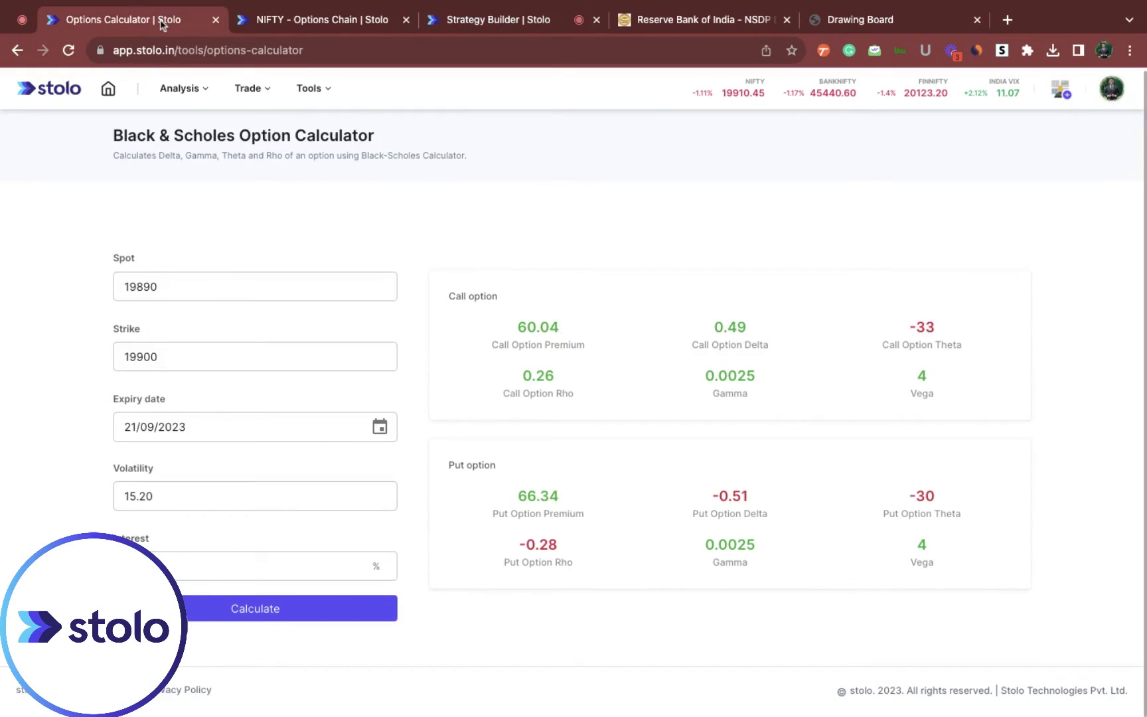
{"action": "mouse_move", "coordinate": [181, 88]}
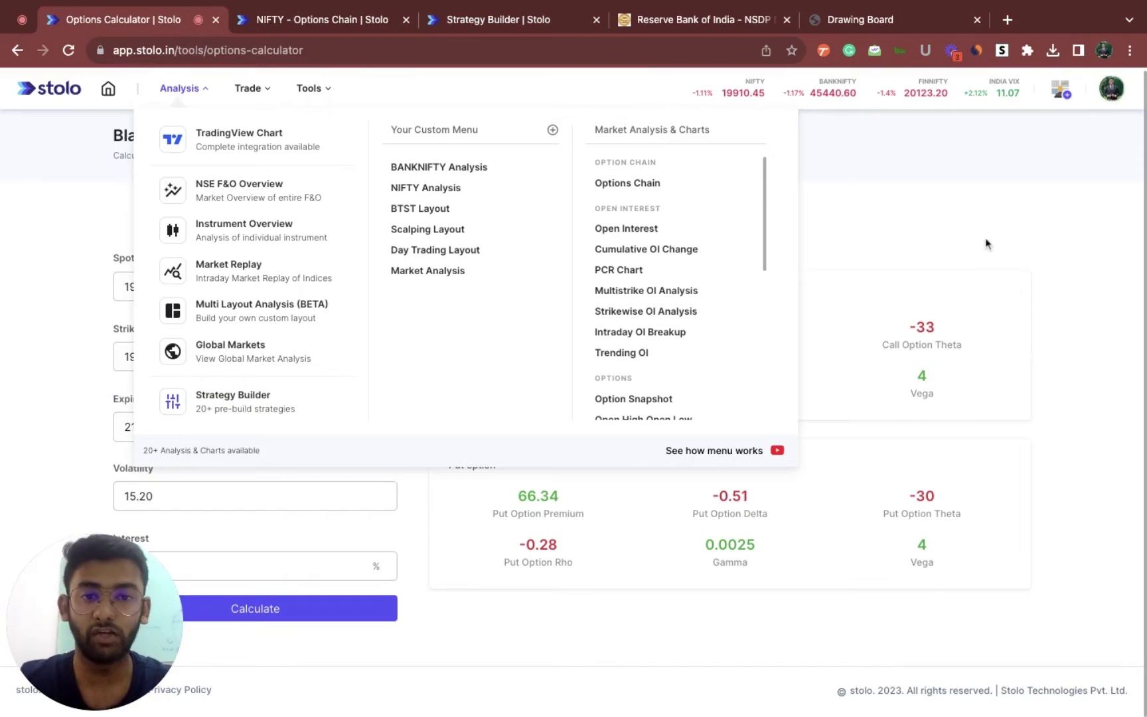
{"action": "left_click", "coordinate": [206, 88]}
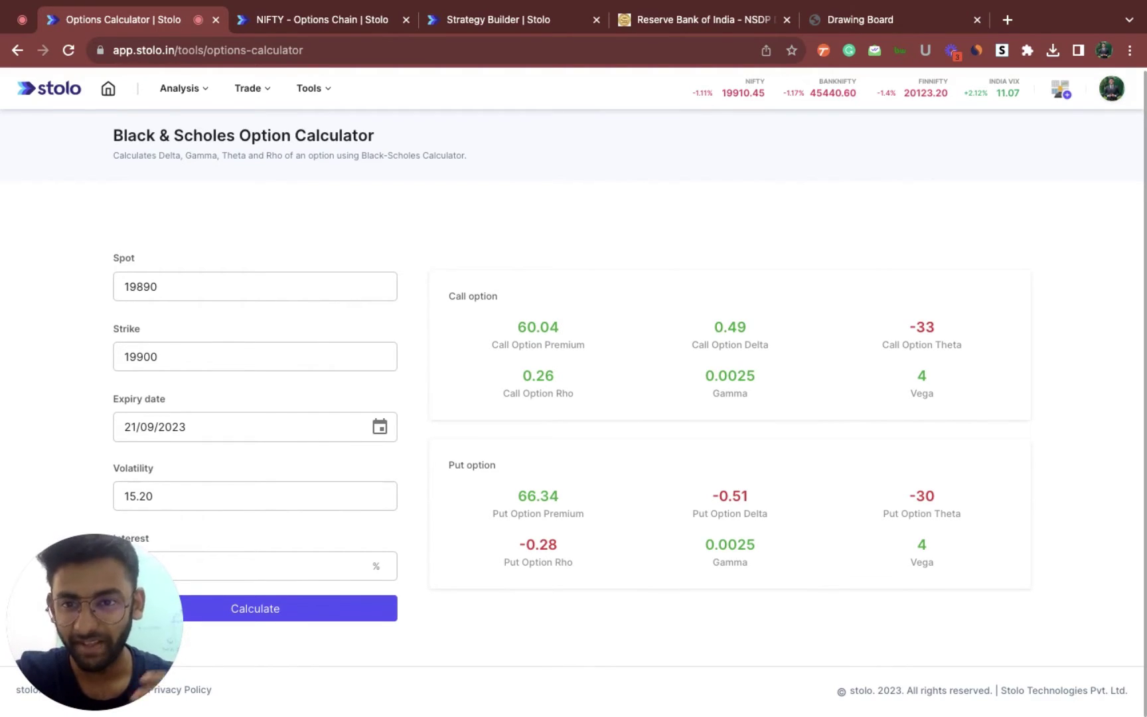
Close the RBI and Strategy Builder pages and bring up the Black & Scholes notes PDF.
{"action": "left_click", "coordinate": [787, 21]}
{"action": "left_click", "coordinate": [596, 21]}
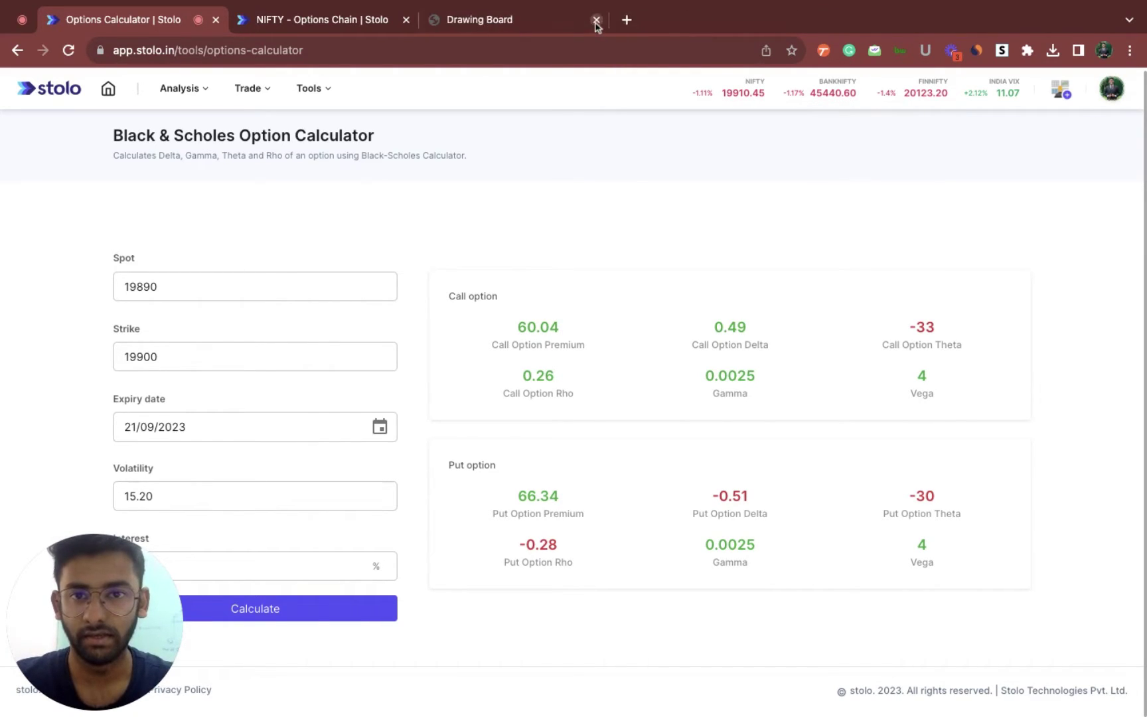
{"action": "left_click", "coordinate": [524, 25]}
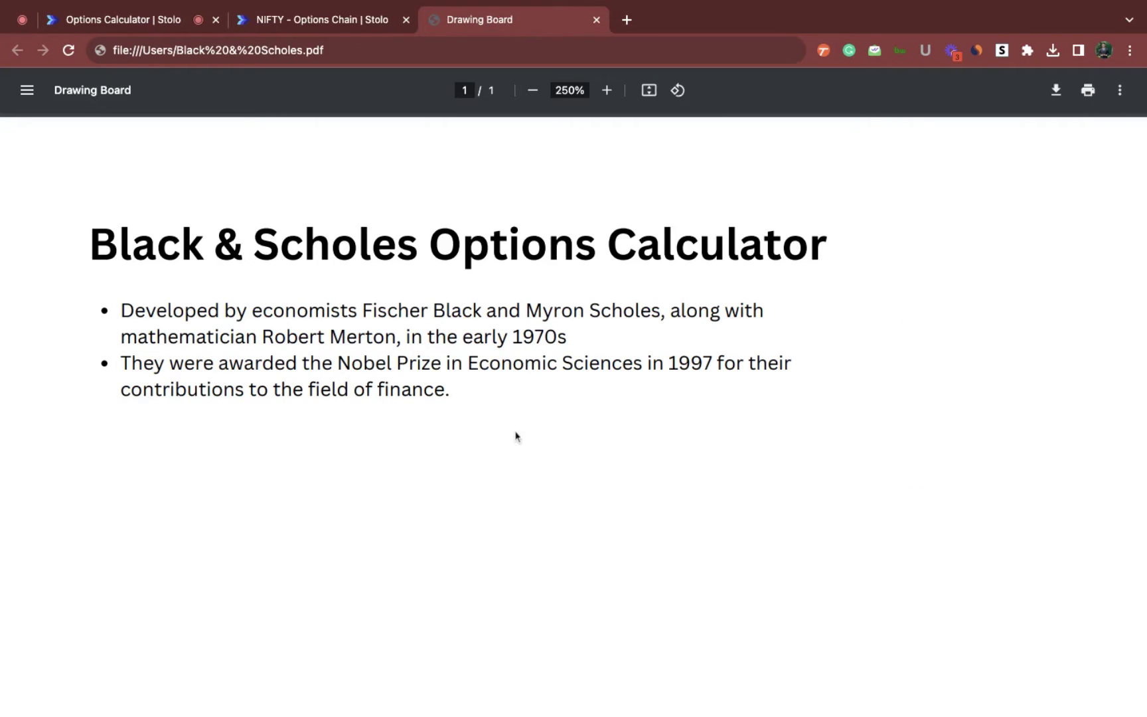
Scroll the notes to the Option Greeks section explaining Delta and Gamma with examples.
{"action": "scroll", "coordinate": [517, 438], "scroll_direction": "down", "scroll_amount": 5}
{"action": "scroll", "coordinate": [516, 437], "scroll_direction": "down", "scroll_amount": 5}
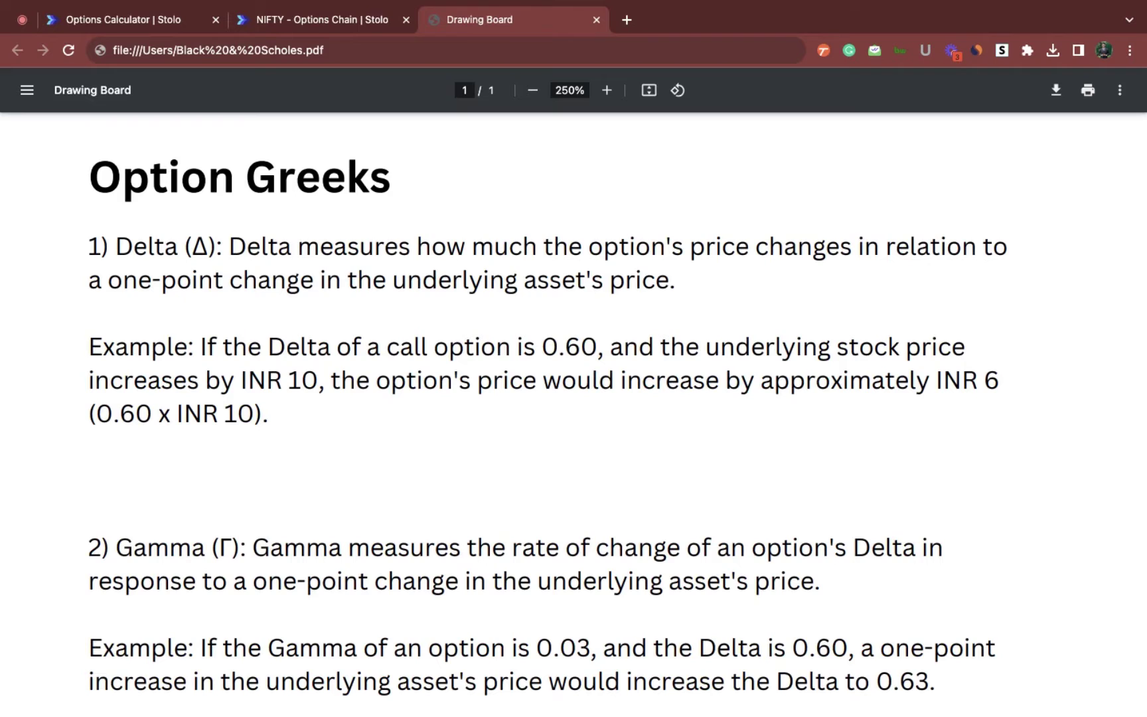
{"action": "scroll", "coordinate": [574, 399], "scroll_direction": "down", "scroll_amount": 2}
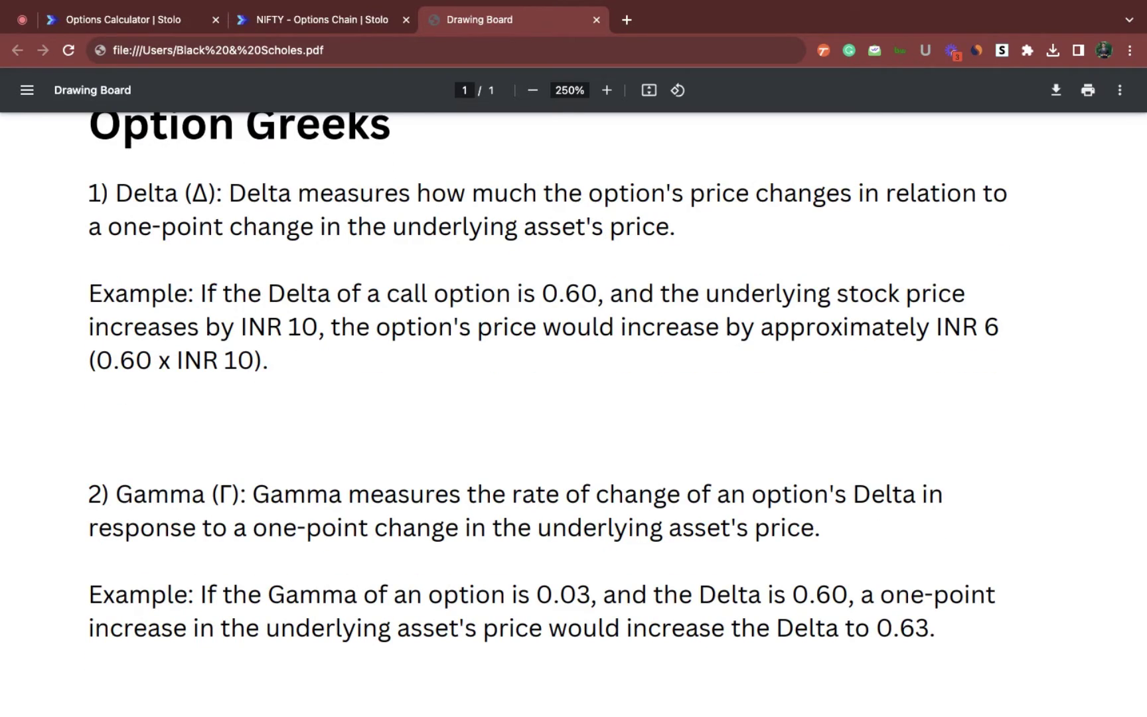
{"action": "scroll", "coordinate": [574, 398], "scroll_direction": "down", "scroll_amount": 10}
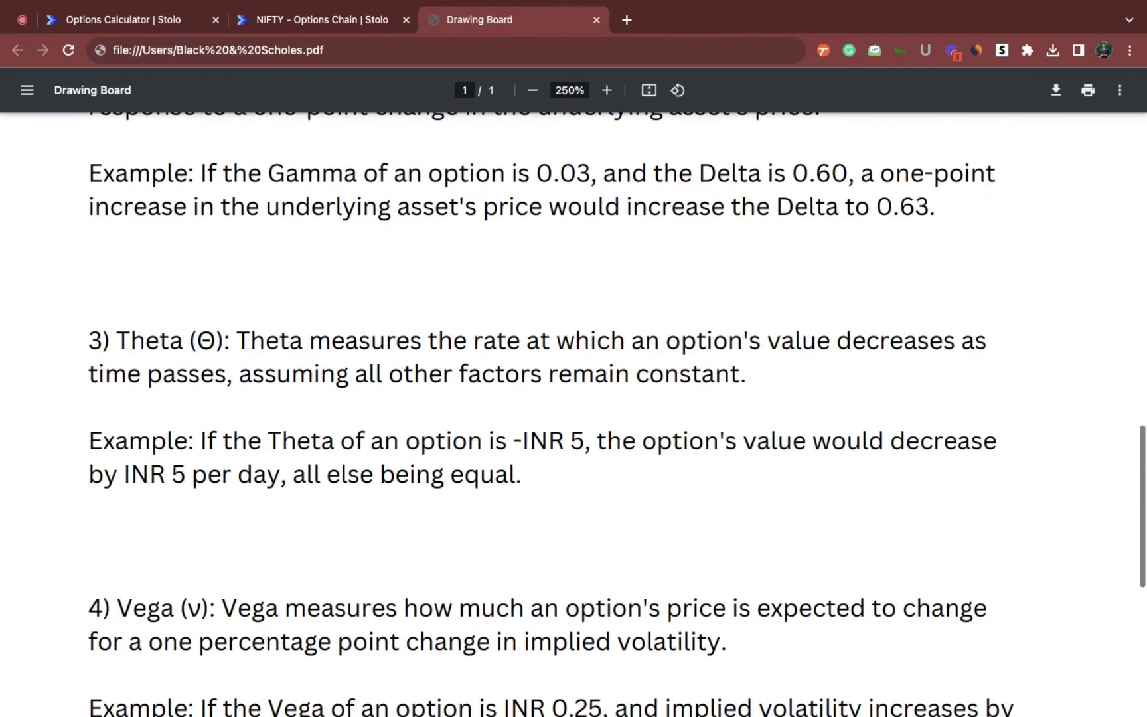
{"action": "scroll", "coordinate": [574, 398], "scroll_direction": "down", "scroll_amount": 3}
{"action": "scroll", "coordinate": [573, 398], "scroll_direction": "up", "scroll_amount": 4}
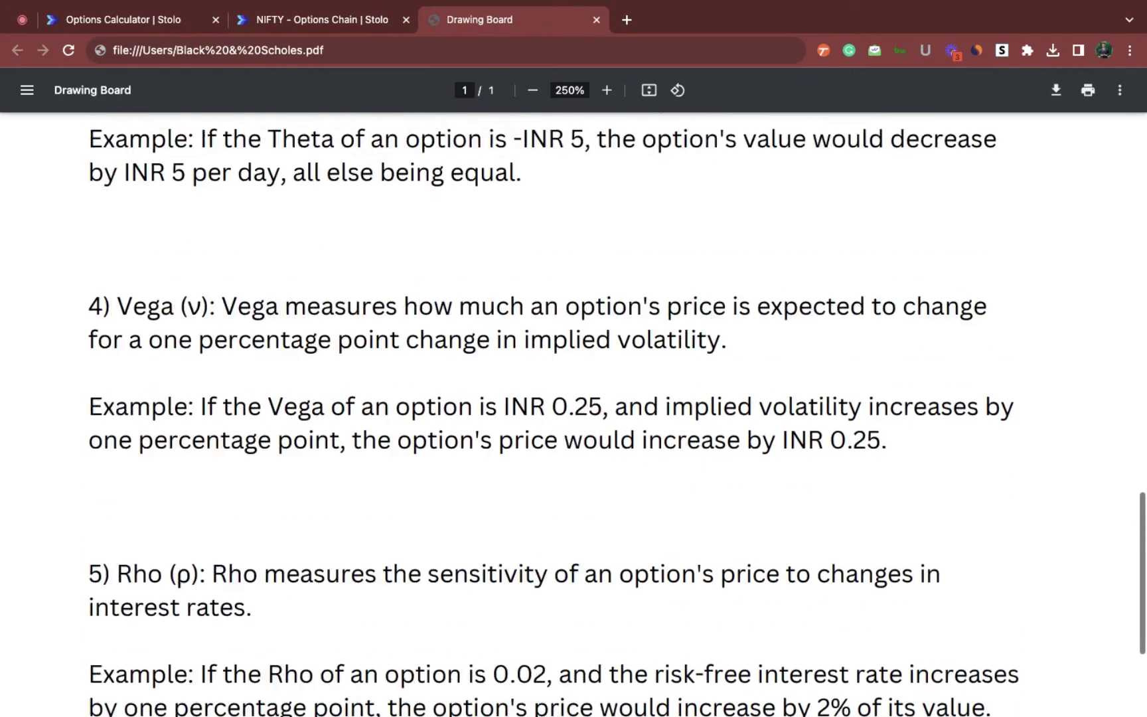
{"action": "scroll", "coordinate": [515, 452], "scroll_direction": "up", "scroll_amount": 9}
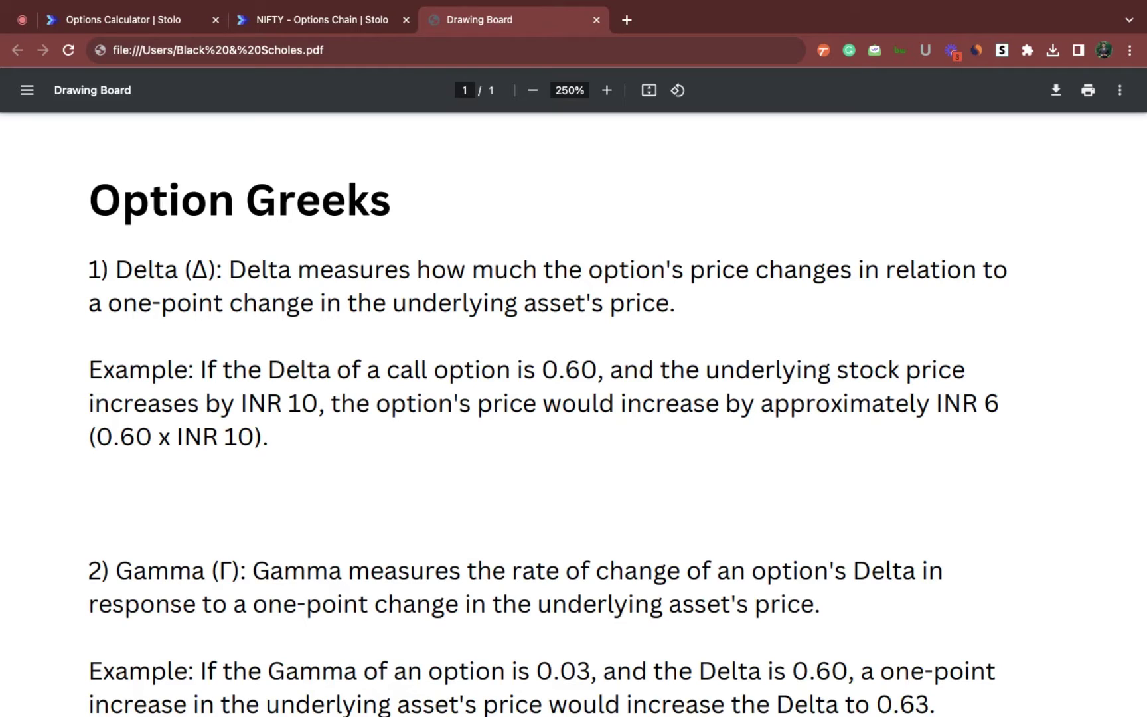
{"action": "left_click", "coordinate": [343, 20]}
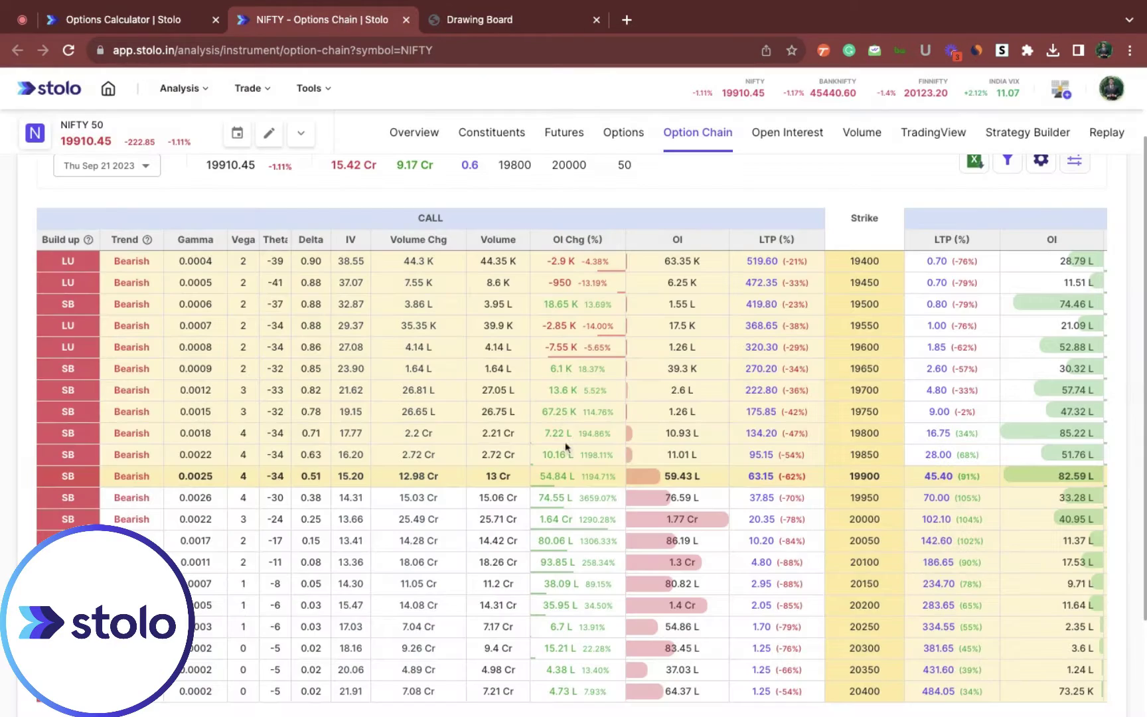
{"action": "left_click", "coordinate": [216, 21]}
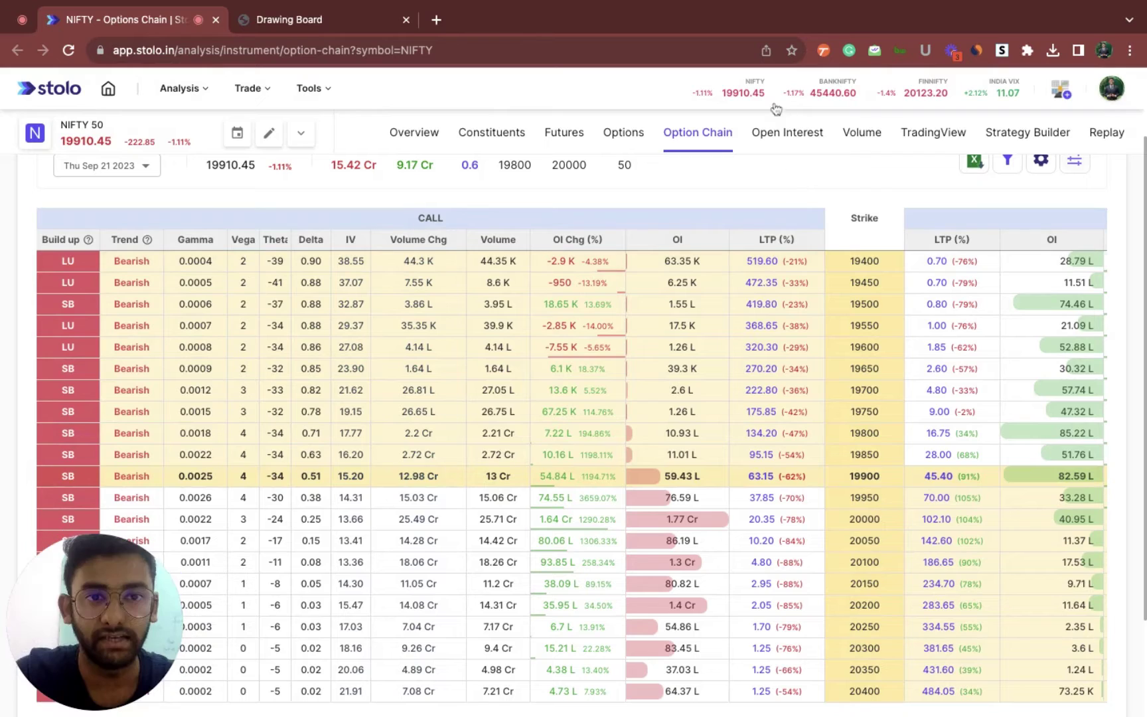
{"action": "mouse_move", "coordinate": [759, 112]}
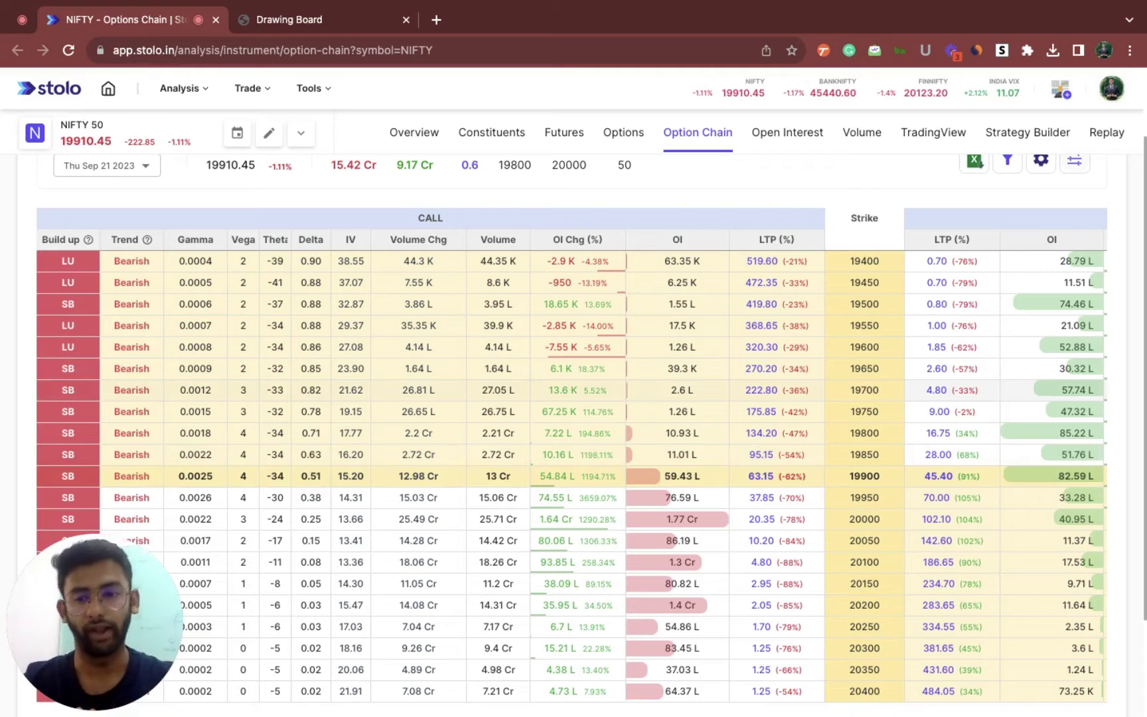
{"action": "scroll", "coordinate": [542, 517], "scroll_direction": "right", "scroll_amount": 5}
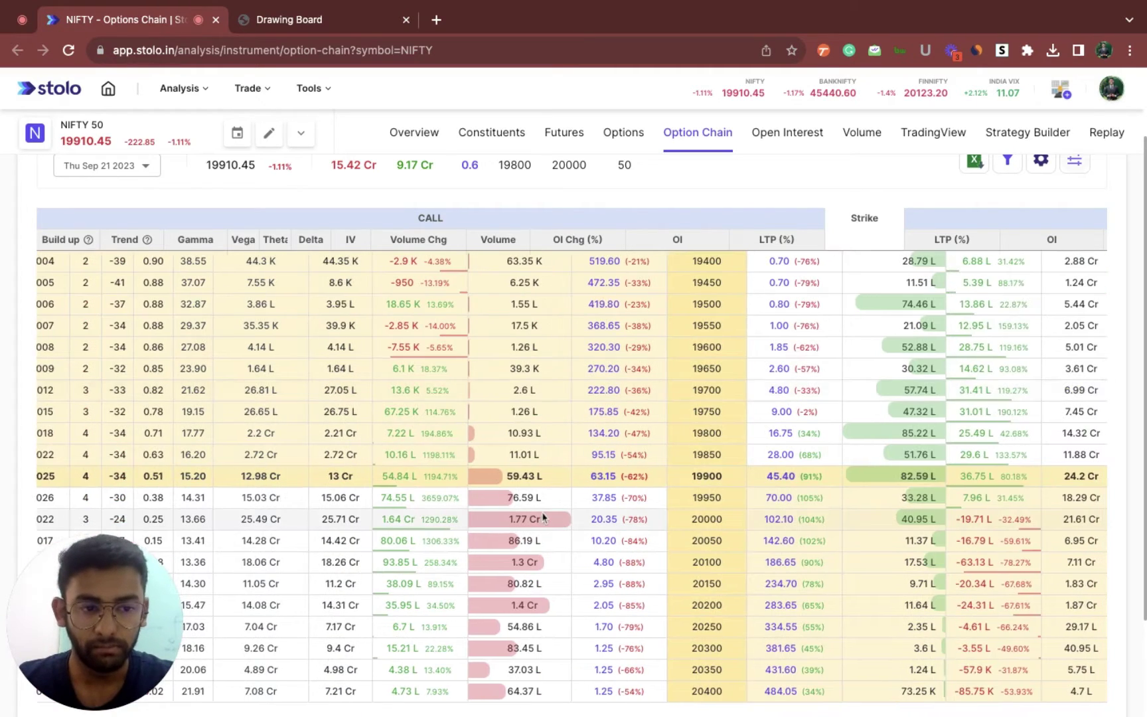
{"action": "scroll", "coordinate": [543, 516], "scroll_direction": "left", "scroll_amount": 5}
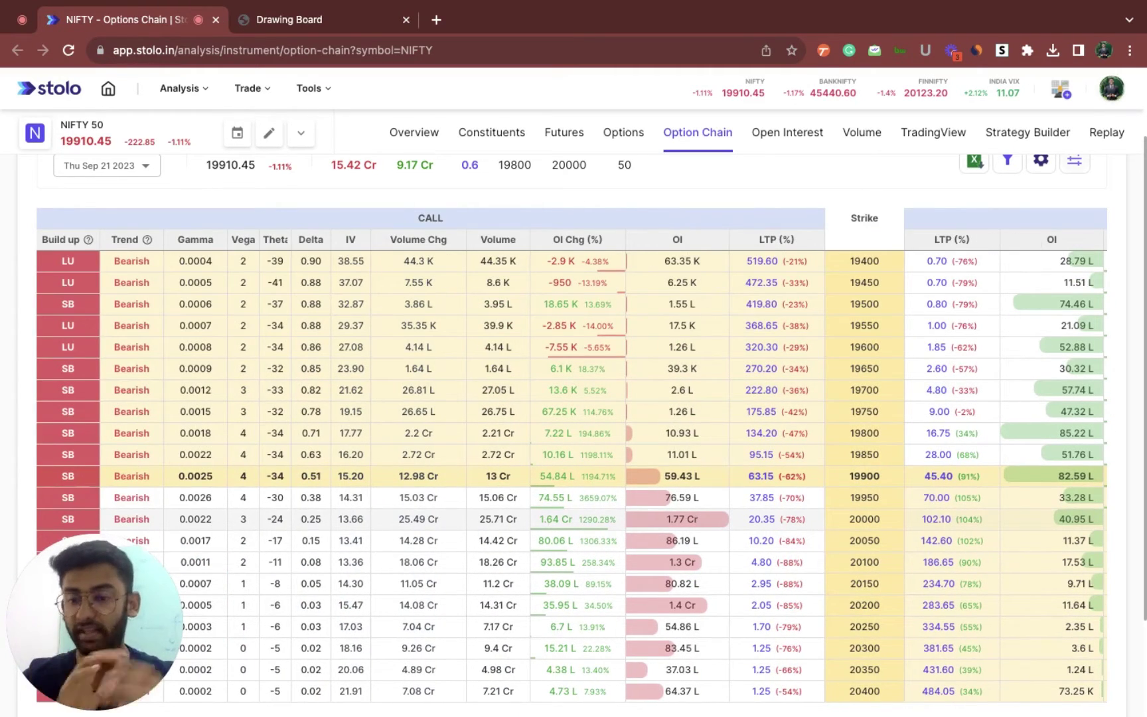